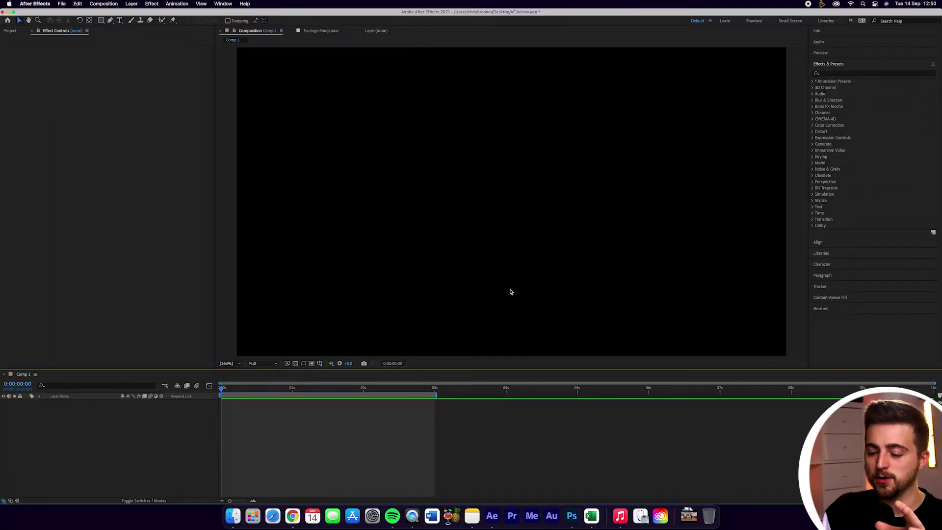
# Step: Launch the AEJuice Pack Manager 4 extension from the Window menu and reposition its window
pyautogui.click(222, 4)
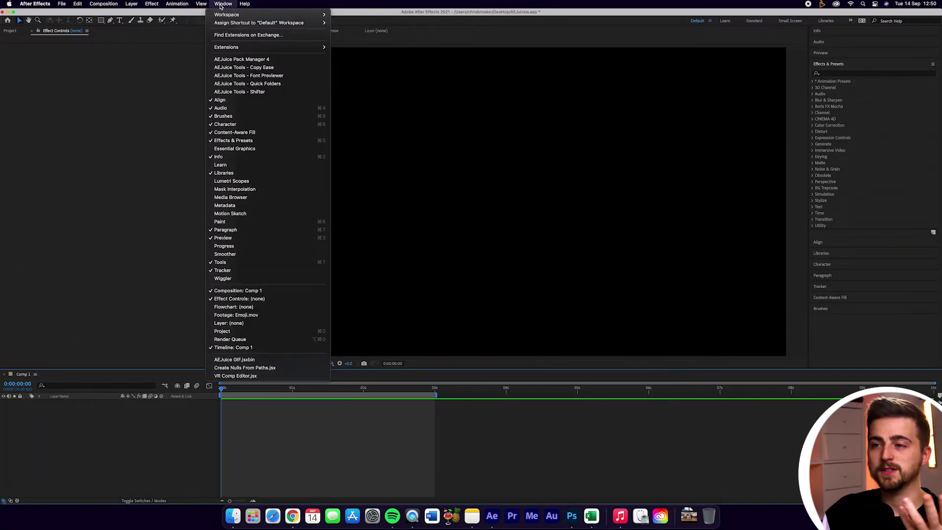
pyautogui.click(242, 60)
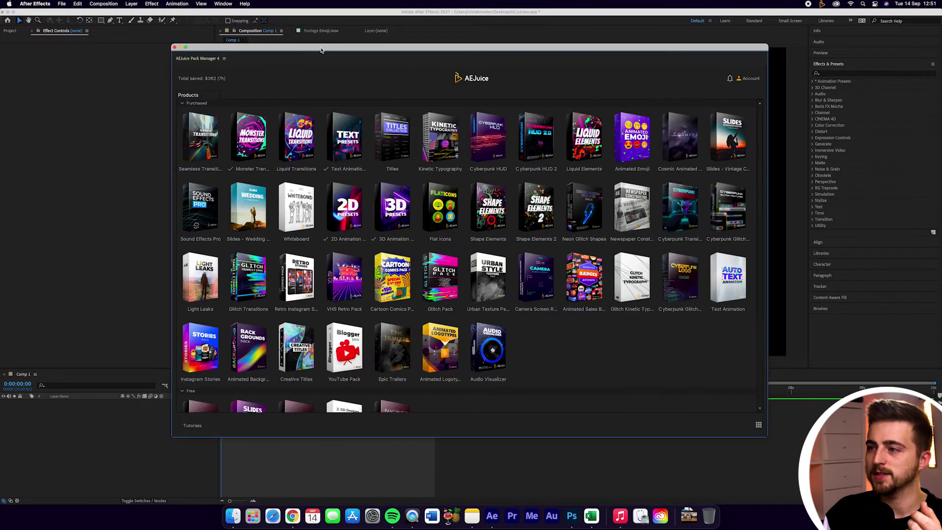
pyautogui.moveTo(321, 51); pyautogui.dragTo(251, 40)
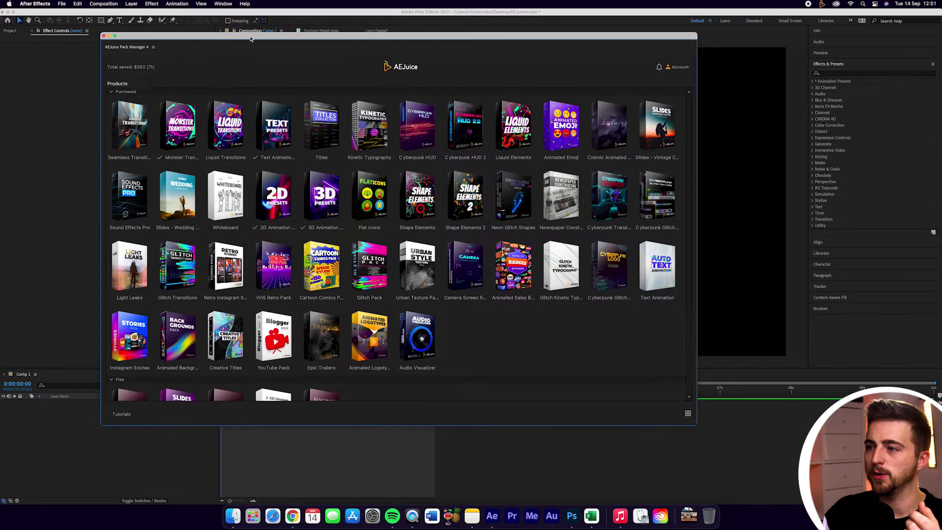
# Step: Open the Cyberpunk HUD pack and bring up the import options for Story 01
pyautogui.click(411, 126)
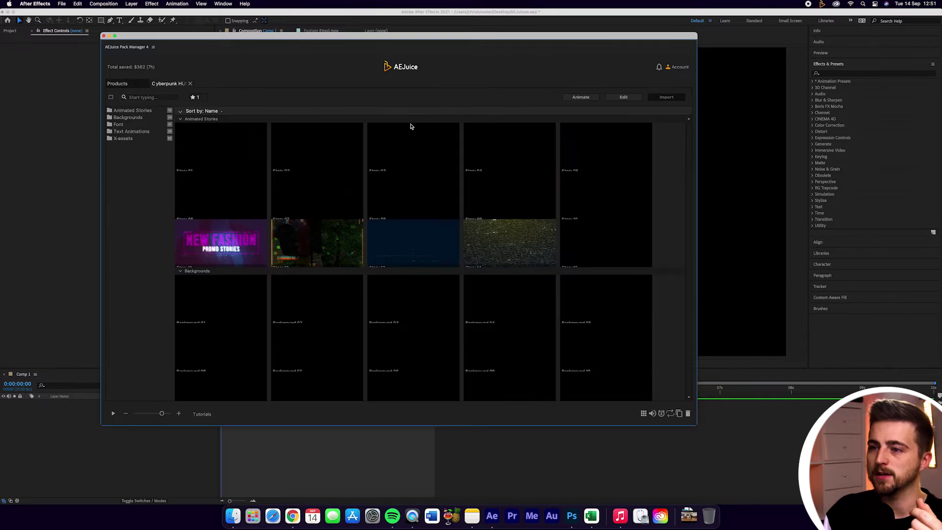
pyautogui.click(245, 153)
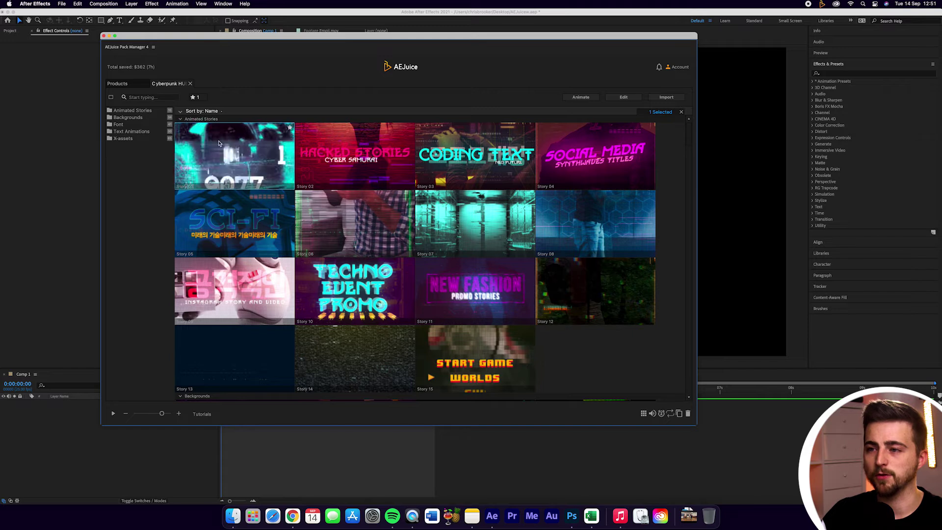
pyautogui.rightClick(238, 145)
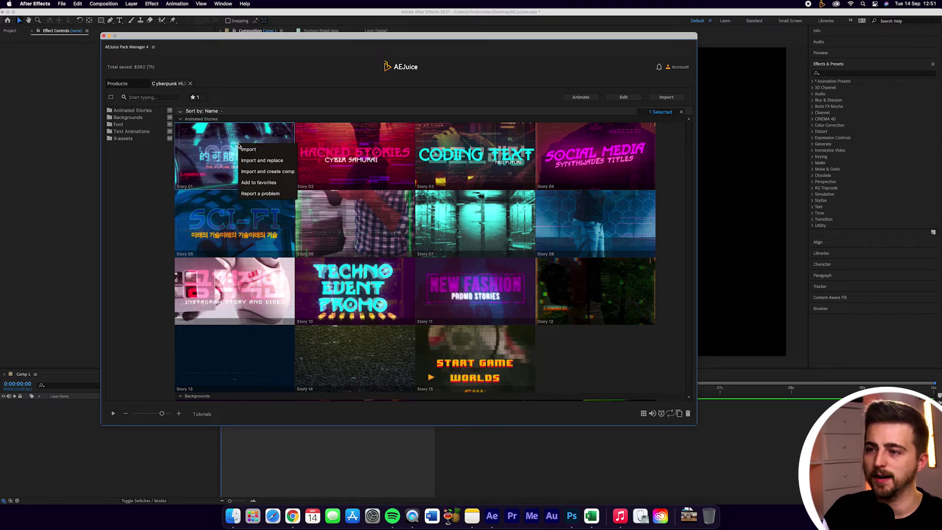
# Step: Import Cyberpunk HUD Story 01 into After Effects as a new comp
pyautogui.click(273, 176)
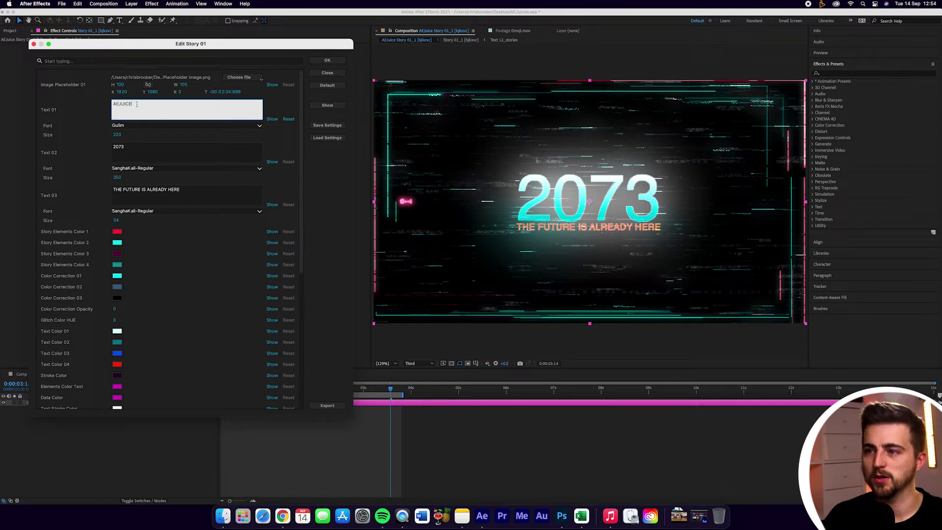
# Step: Set the first text line AEJUICE in Montserrat at size 138
pyautogui.click(282, 100)
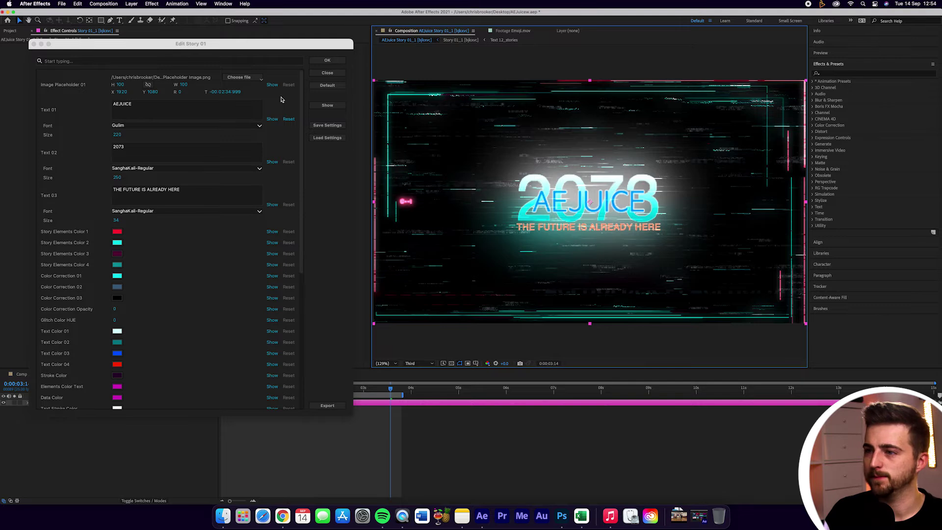
pyautogui.click(211, 125)
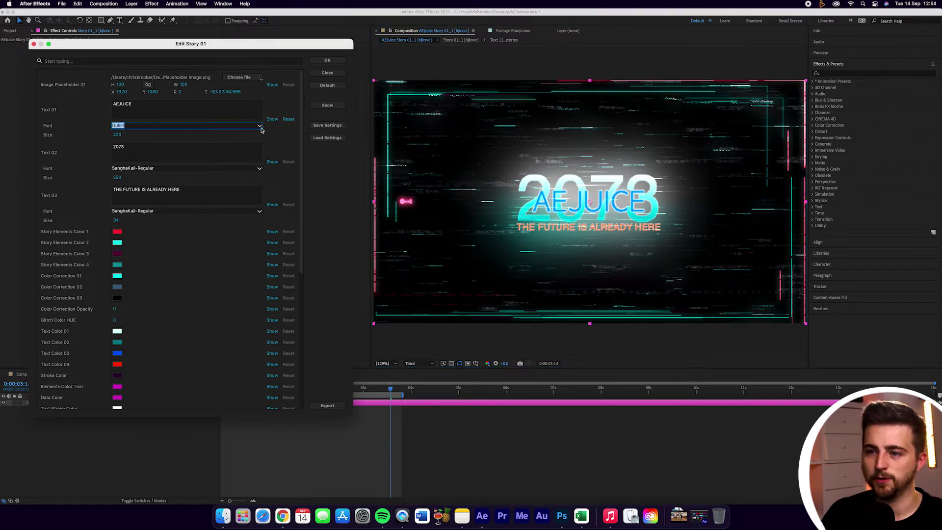
pyautogui.write('mon')
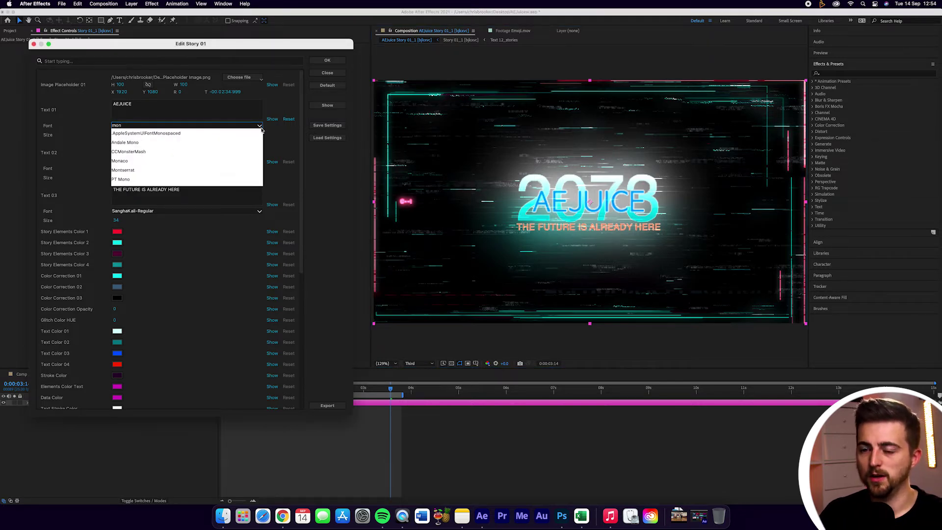
pyautogui.click(146, 169)
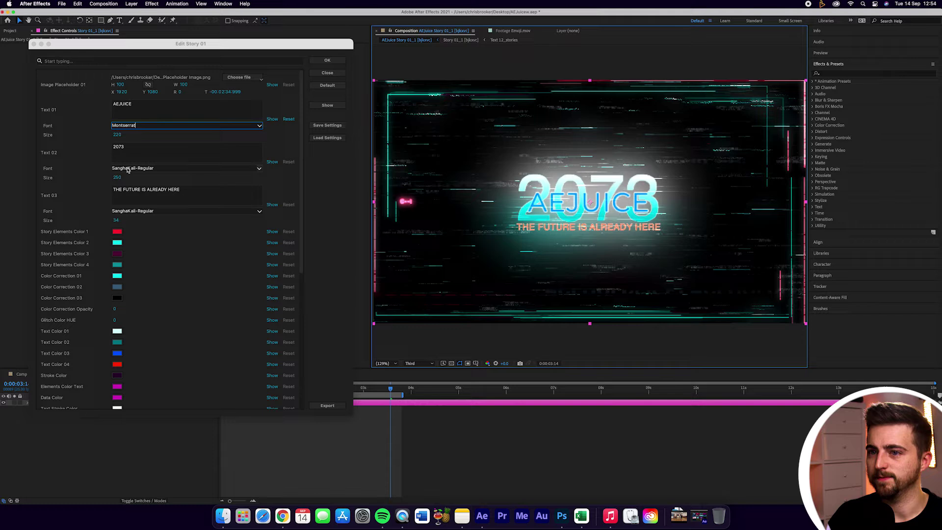
pyautogui.click(118, 135)
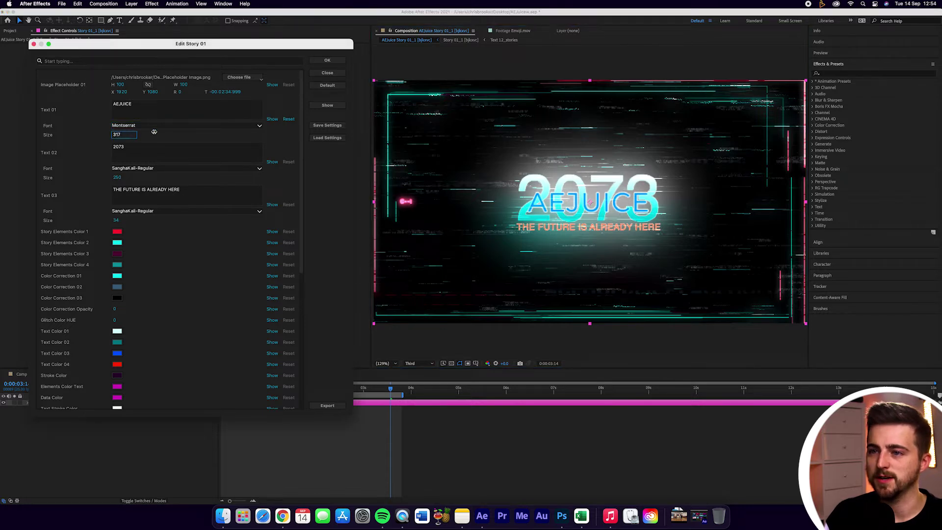
pyautogui.moveTo(166, 129); pyautogui.dragTo(149, 131)
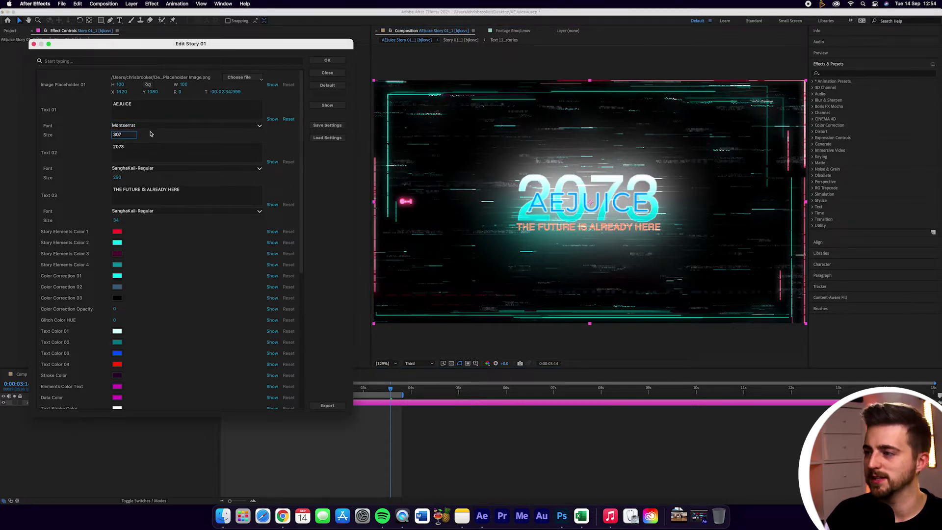
pyautogui.press('Return')
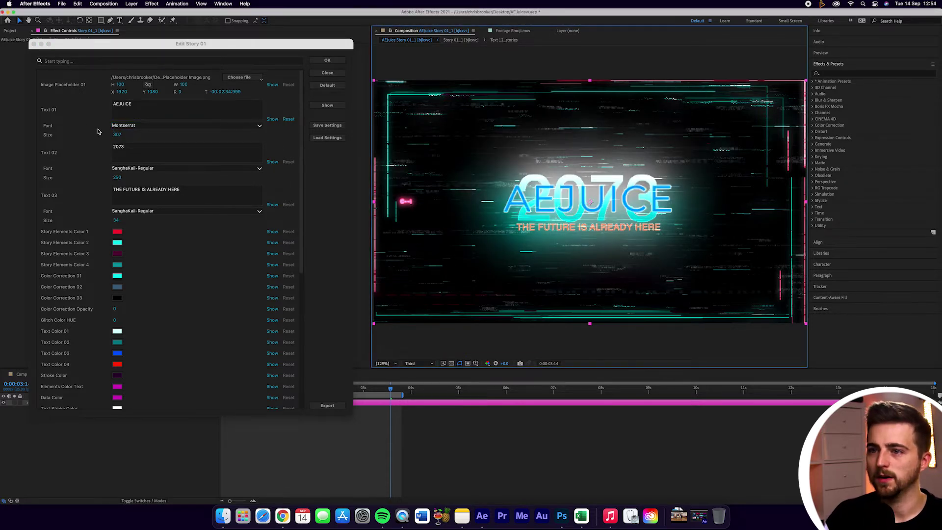
pyautogui.click(117, 135)
pyautogui.write('171')
pyautogui.moveTo(66, 140); pyautogui.dragTo(64, 141)
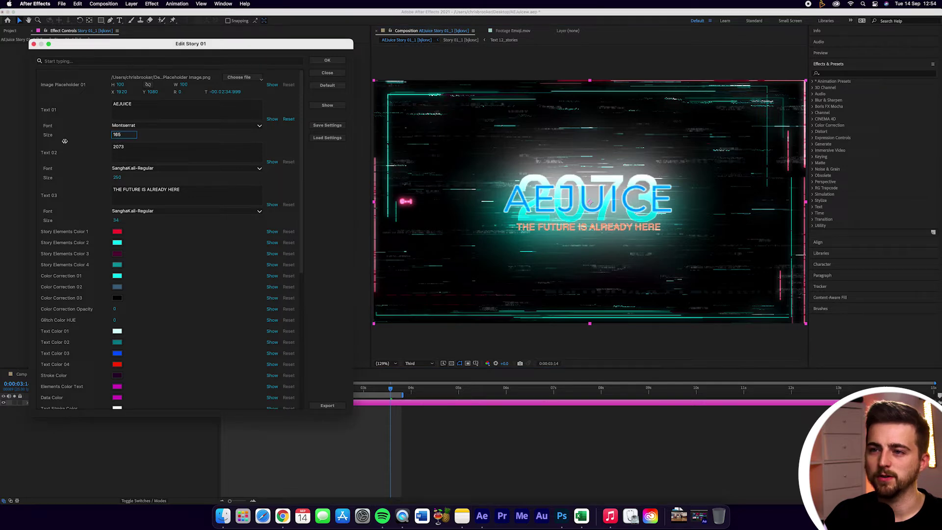
pyautogui.press('Return')
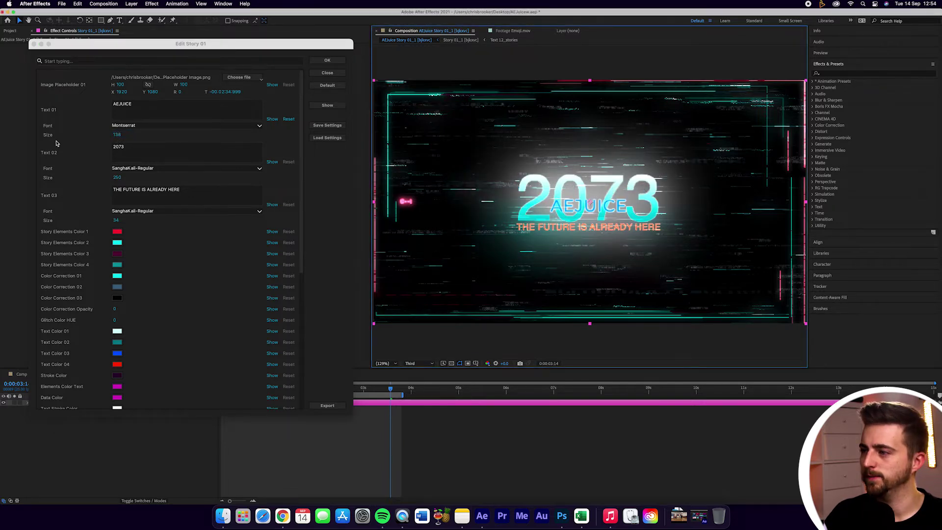
# Step: Change the year 2073 to 2021, set in Zapfino at a smaller size
pyautogui.click(118, 156)
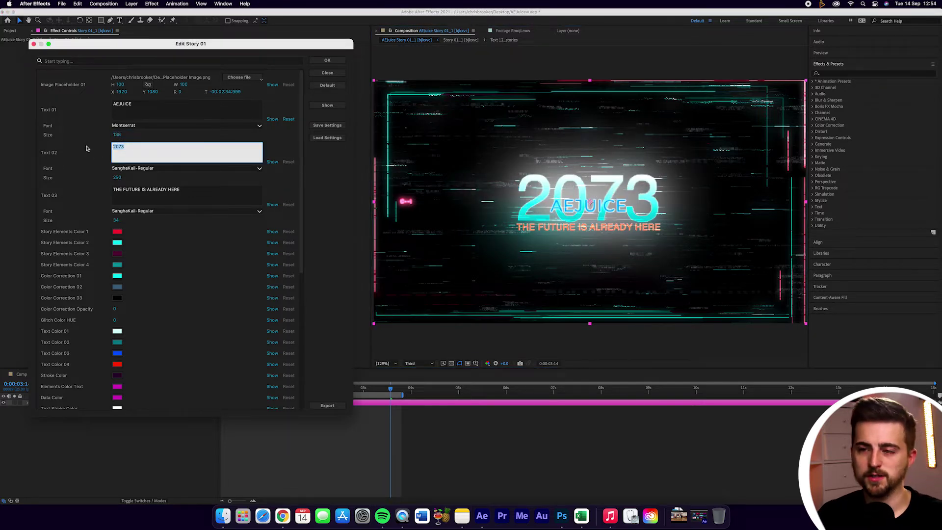
pyautogui.write('2021')
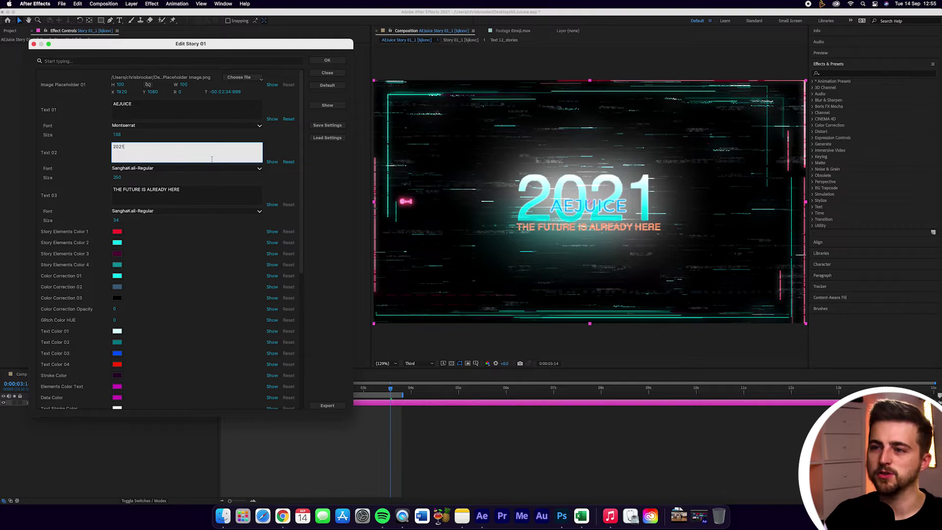
pyautogui.click(190, 168)
pyautogui.click(260, 170)
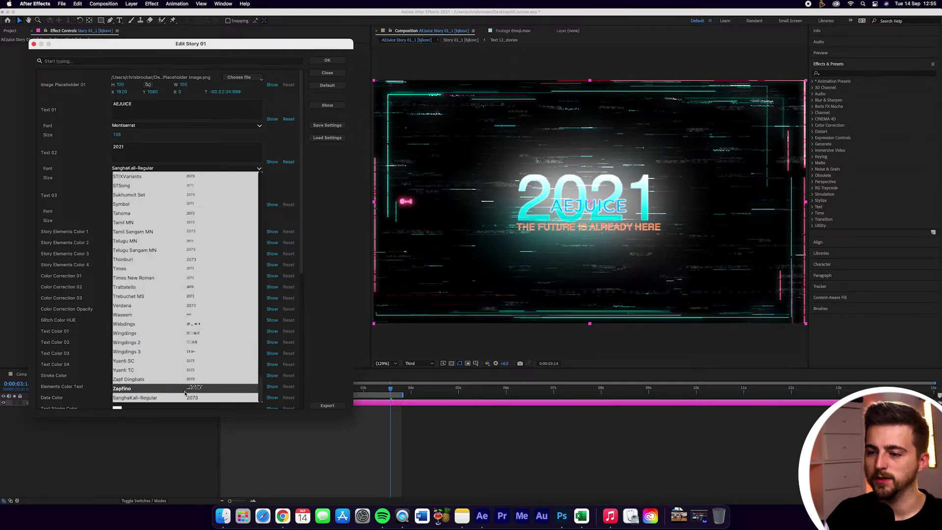
pyautogui.click(177, 389)
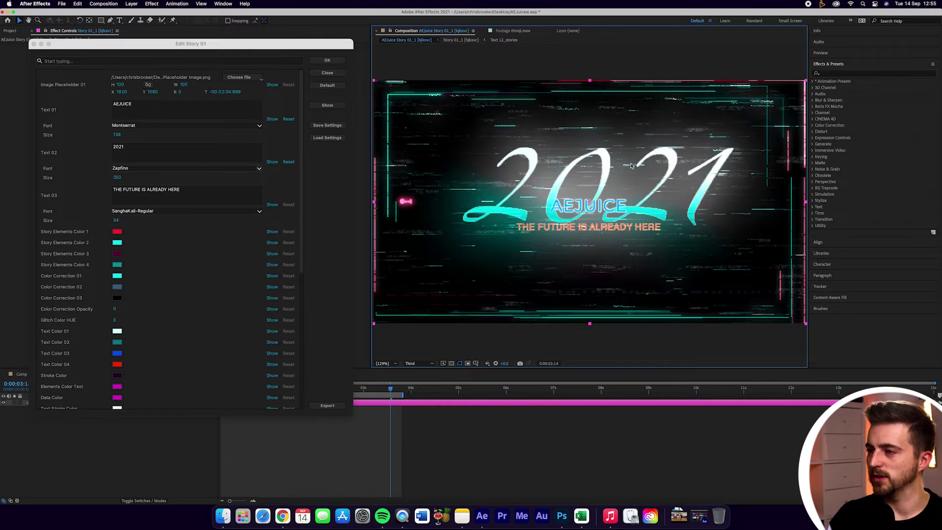
pyautogui.click(118, 177)
pyautogui.write('150')
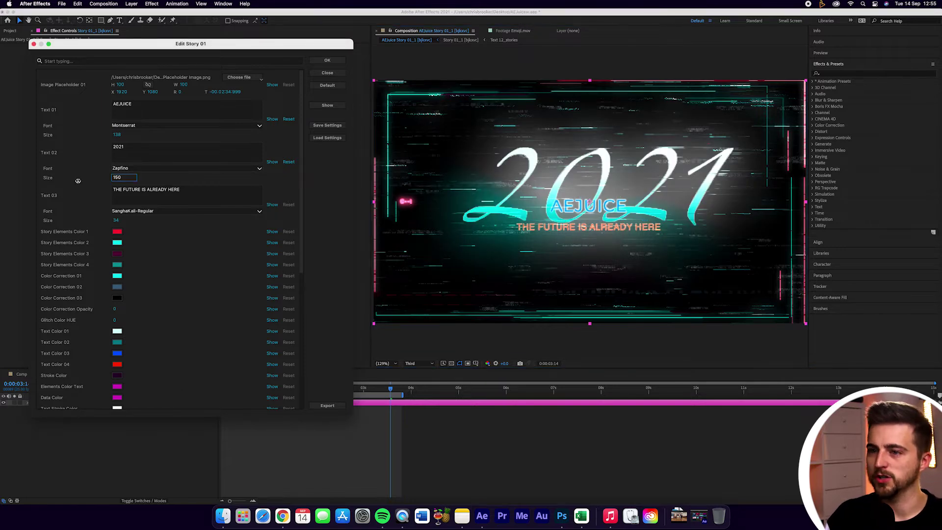
pyautogui.click(537, 239)
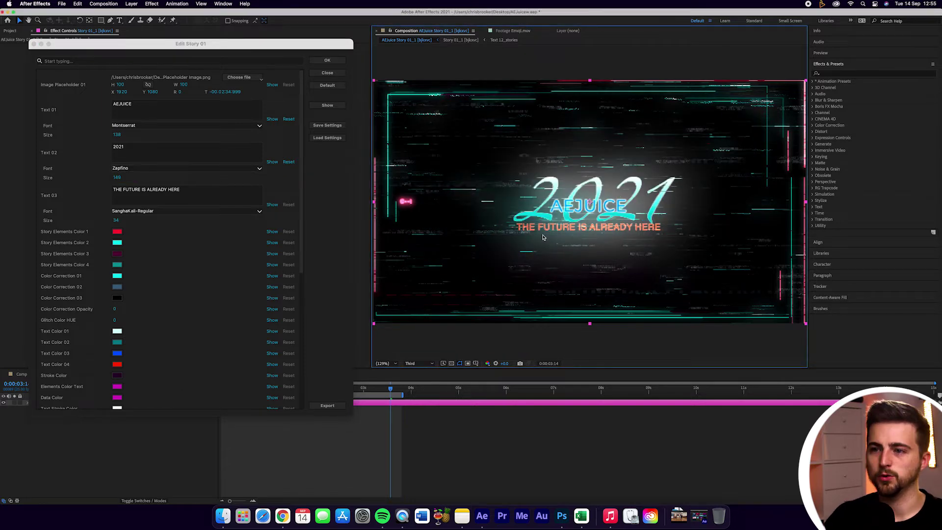
# Step: Change Text 03 from THE FUTURE IS ALREADY HERE to AEJUICE TUTORIAL, Symbol font, size 122
pyautogui.click(193, 200)
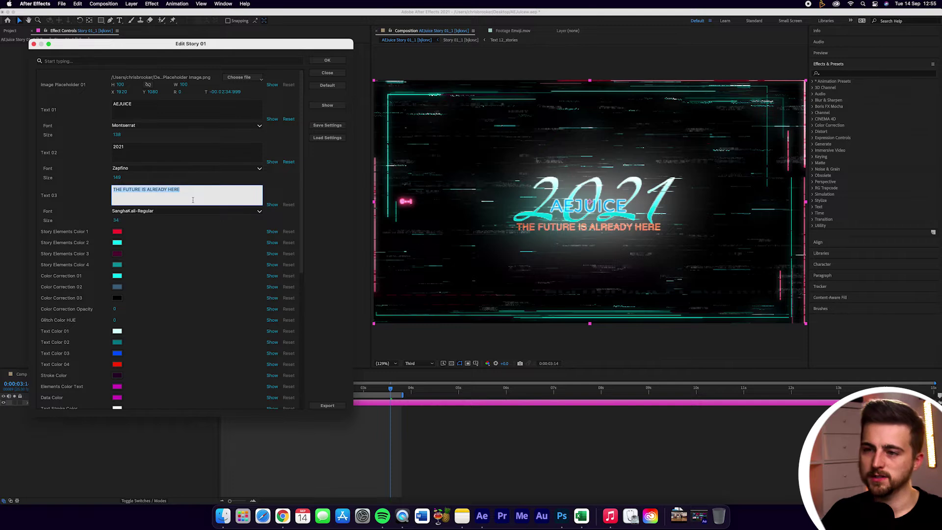
pyautogui.write('AEJUICE TUTORIAL')
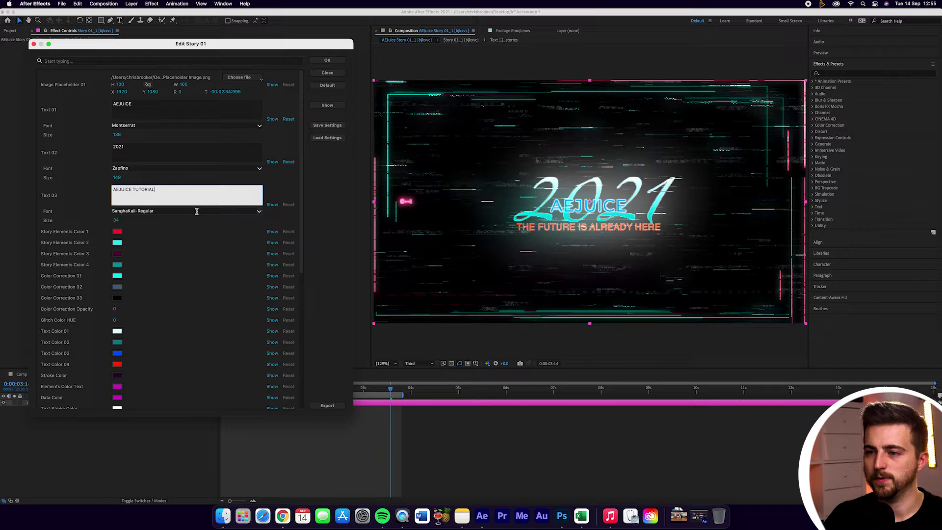
pyautogui.click(196, 211)
pyautogui.click(258, 211)
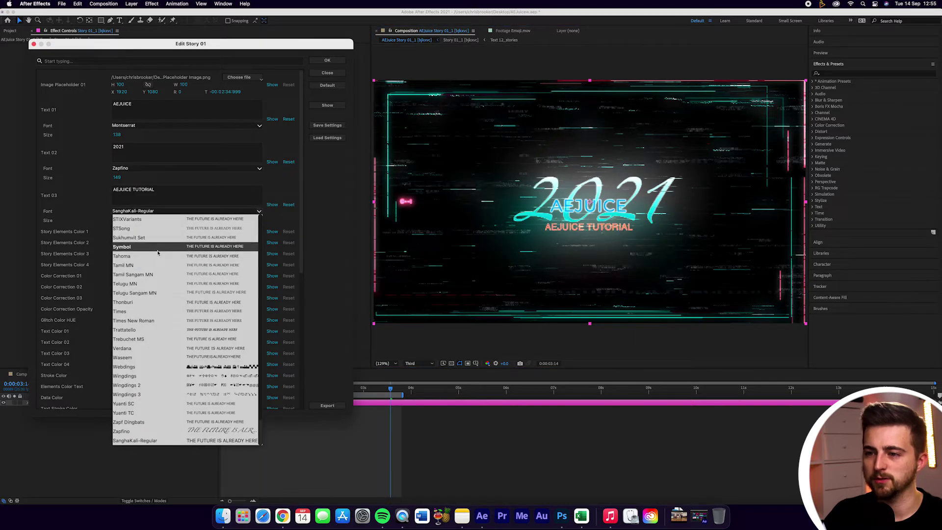
pyautogui.click(155, 247)
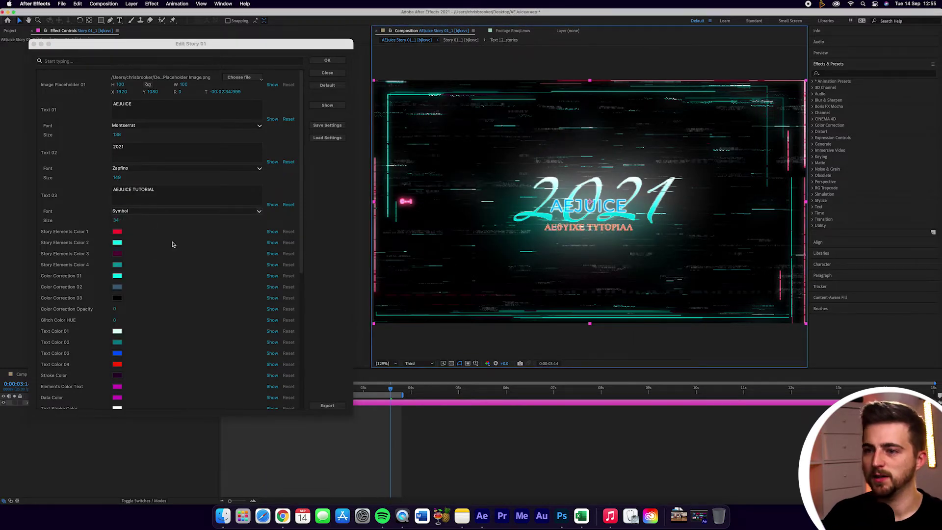
pyautogui.click(124, 220)
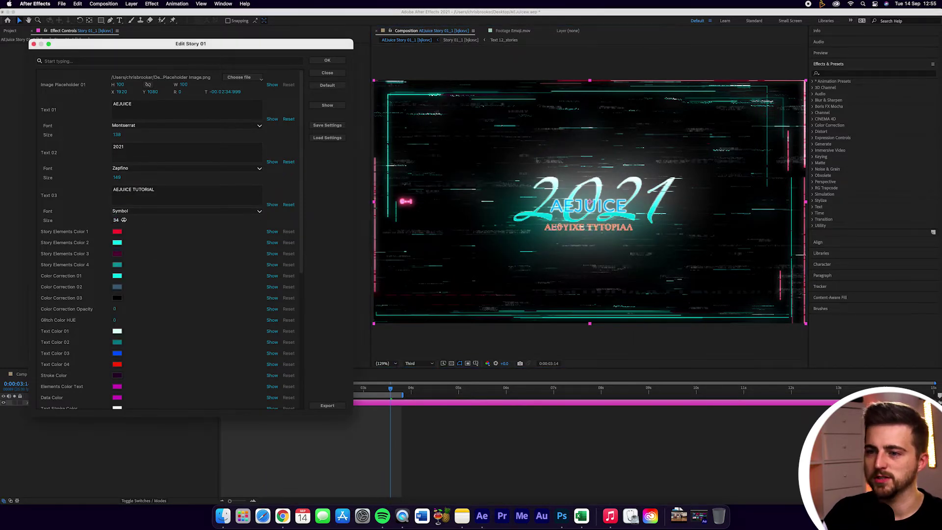
pyautogui.click(130, 220)
pyautogui.write('56')
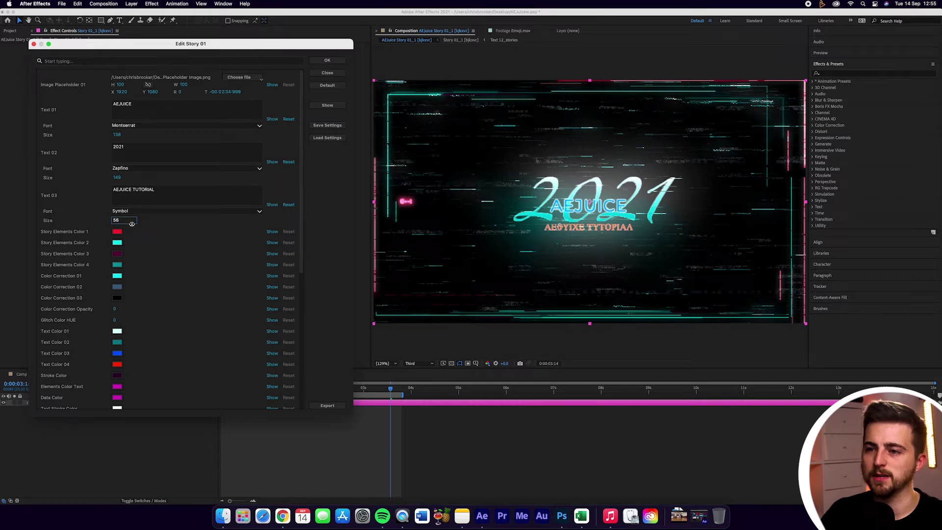
pyautogui.press('Return')
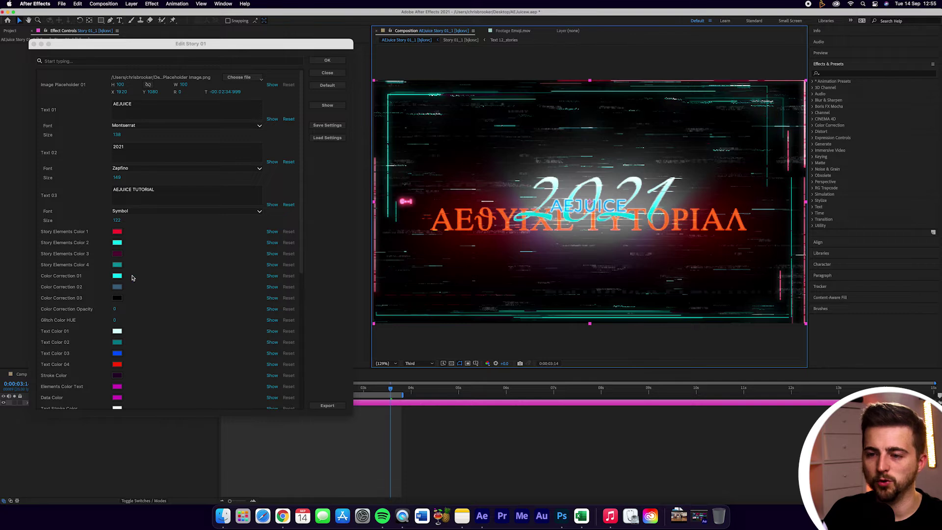
# Step: Scroll through the Edit Story 01 settings and jump the playhead to 0:00:04:00
pyautogui.scroll(-3, 133, 277)
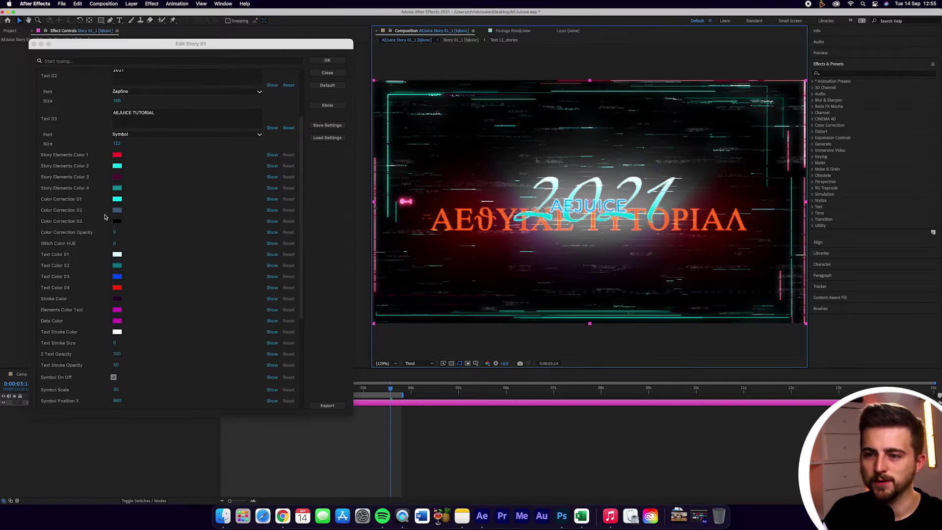
pyautogui.scroll(-3, 129, 283)
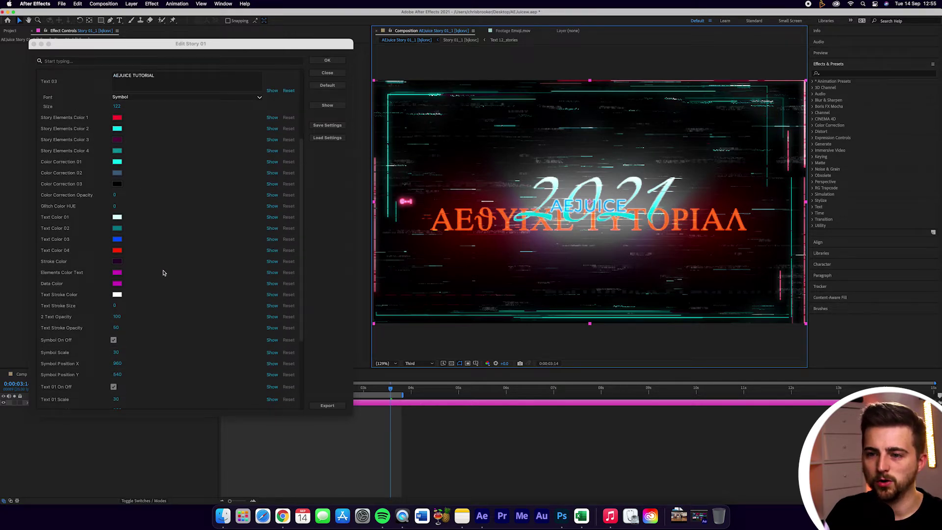
pyautogui.scroll(-3, 161, 273)
pyautogui.scroll(-3, 148, 299)
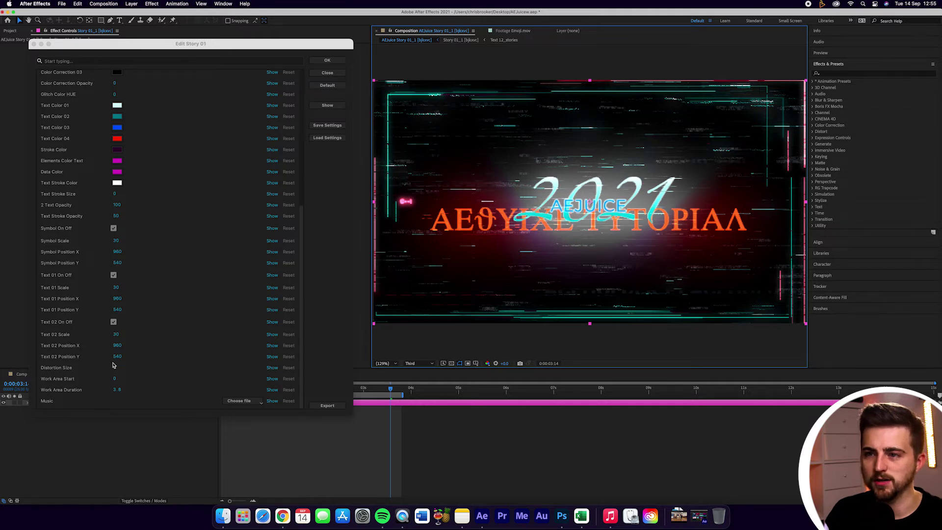
pyautogui.scroll(9, 146, 251)
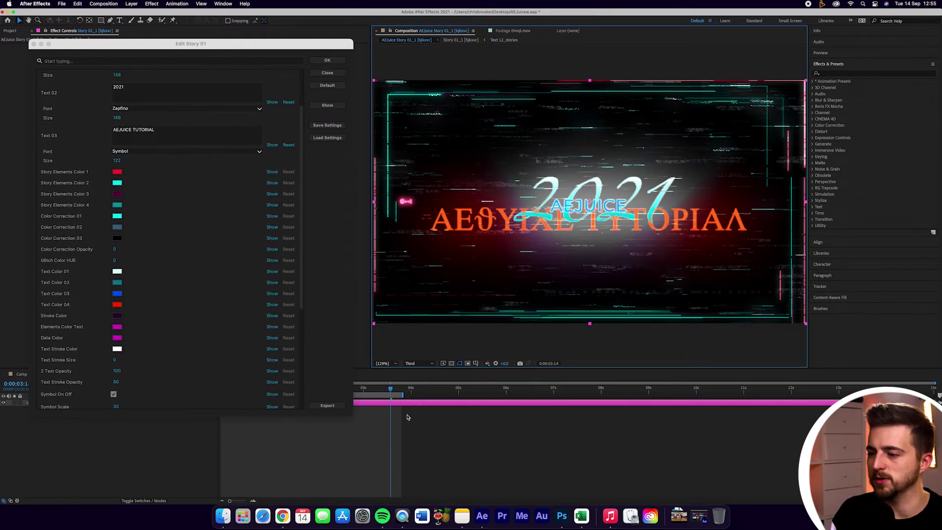
pyautogui.click(412, 389)
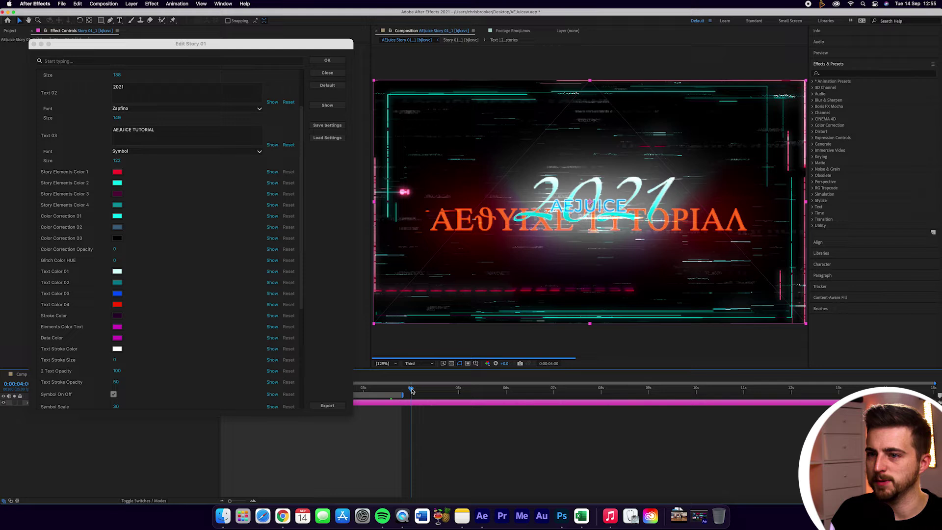
# Step: Open the Story 01_1 comp at 0:00:02:12, try blue for Story Elements Color 1, and fit the preview
pyautogui.click(272, 171)
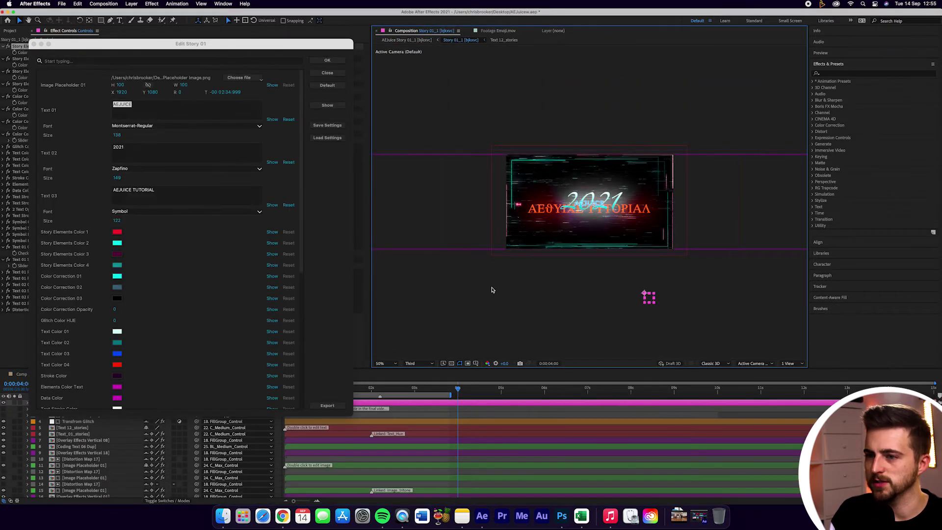
pyautogui.moveTo(441, 387); pyautogui.dragTo(392, 388)
pyautogui.click(117, 232)
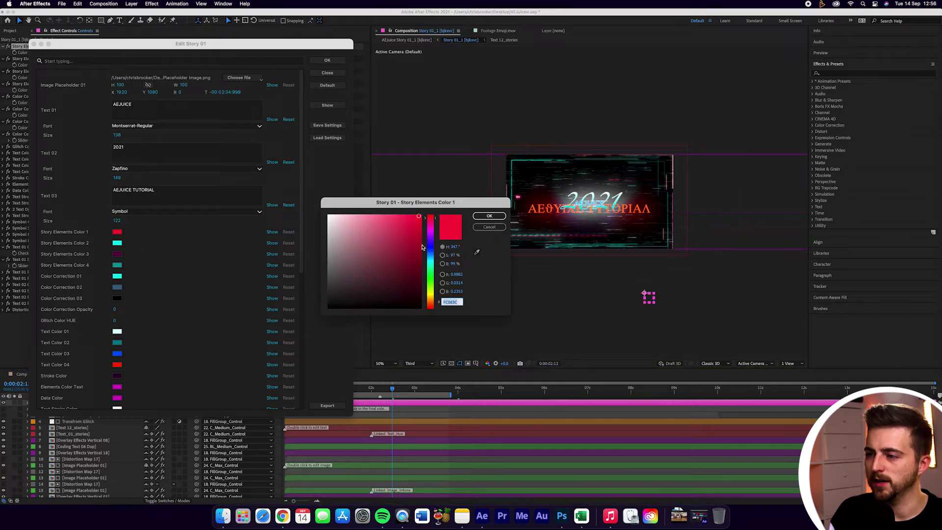
pyautogui.click(430, 250)
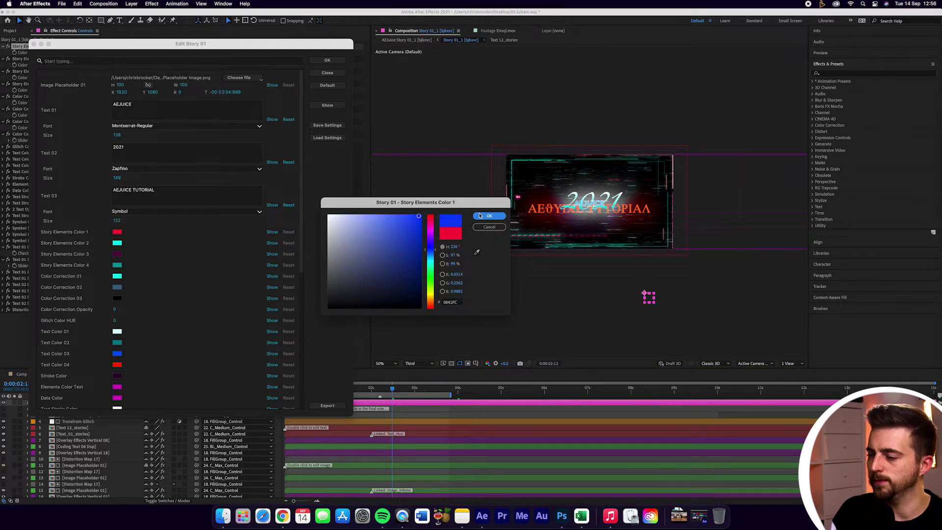
pyautogui.click(479, 216)
pyautogui.click(381, 363)
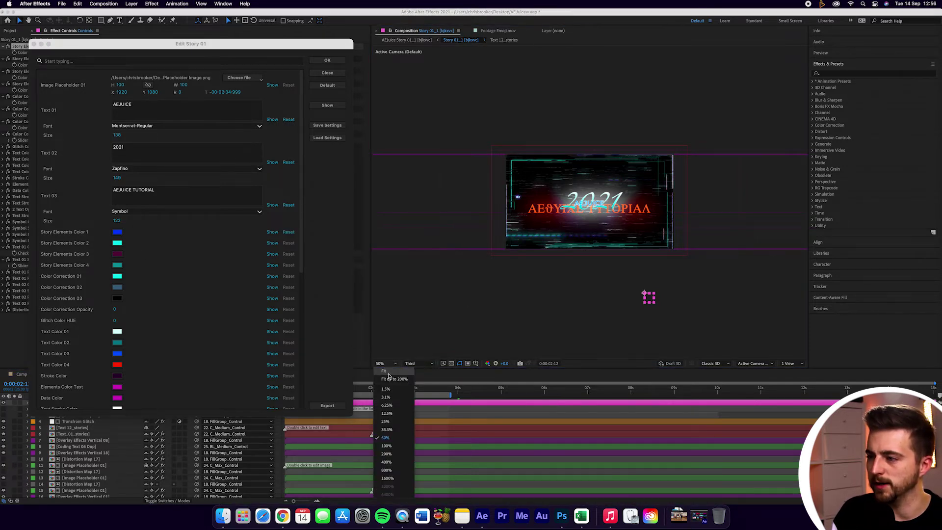
pyautogui.click(394, 378)
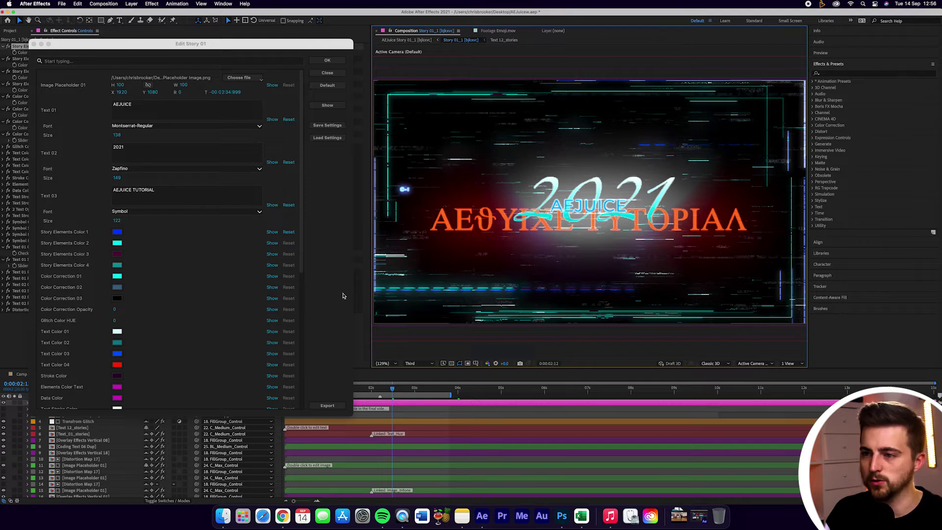
# Step: Set Story Elements Colors 1–4 to yellow, orange-red, white and orange
pyautogui.click(118, 231)
pyautogui.click(428, 282)
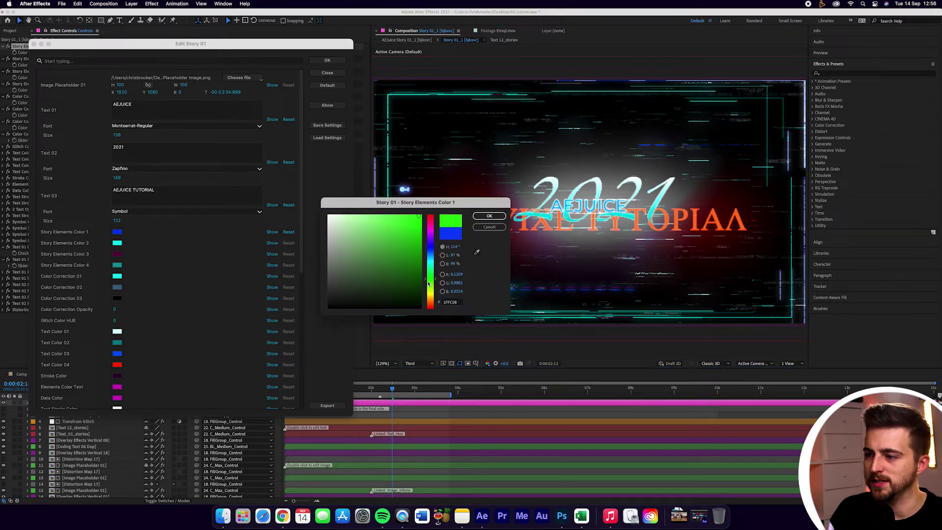
pyautogui.moveTo(428, 283); pyautogui.dragTo(430, 296)
pyautogui.click(486, 216)
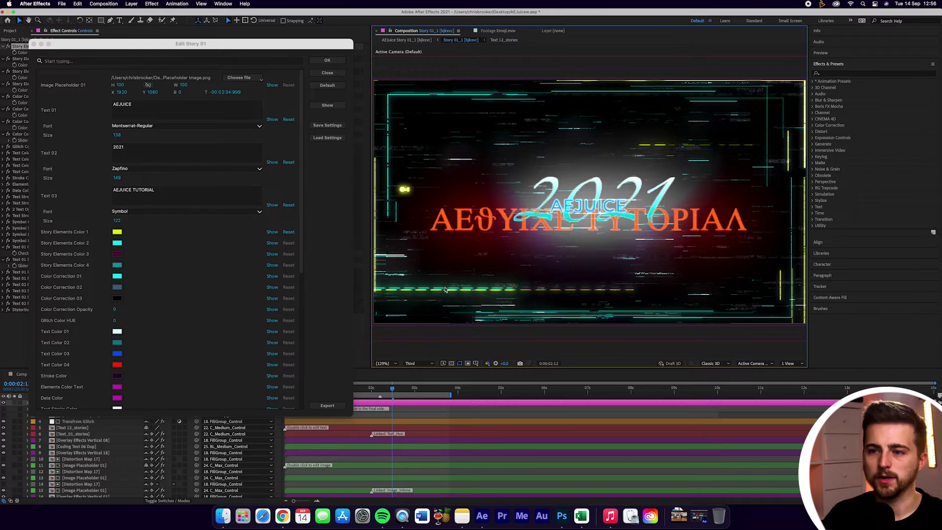
pyautogui.click(117, 242)
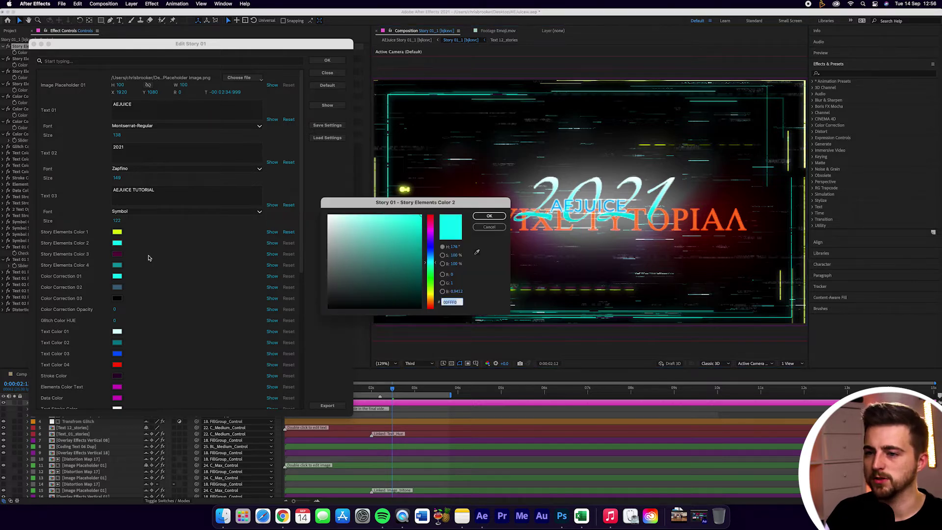
pyautogui.click(430, 302)
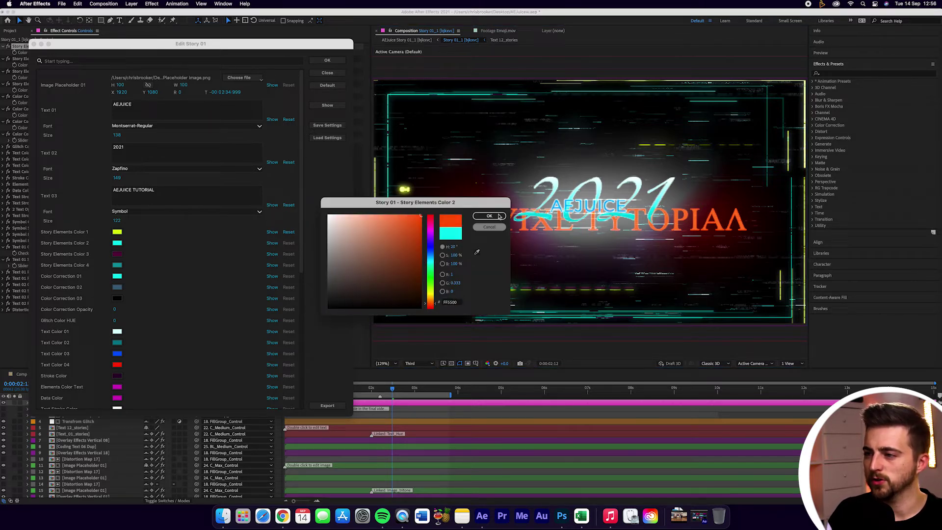
pyautogui.click(489, 215)
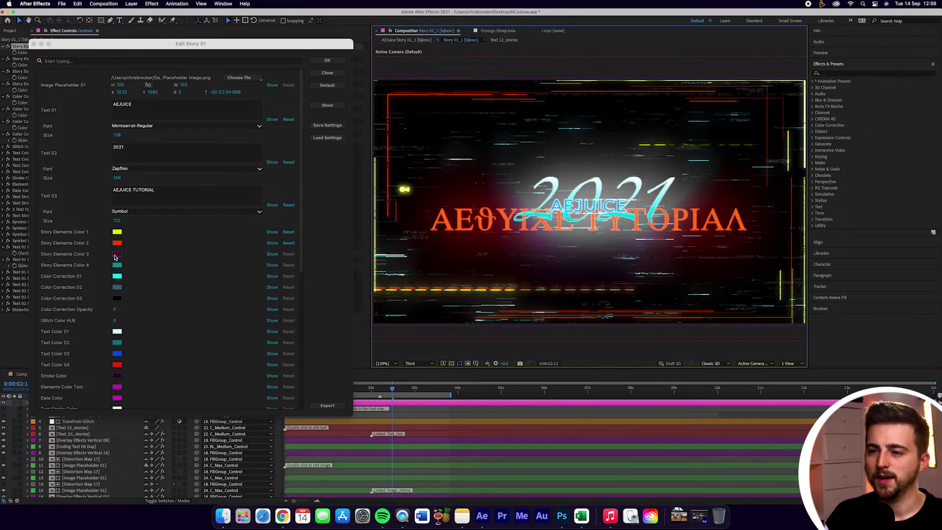
pyautogui.click(116, 255)
pyautogui.moveTo(420, 238); pyautogui.dragTo(294, 188)
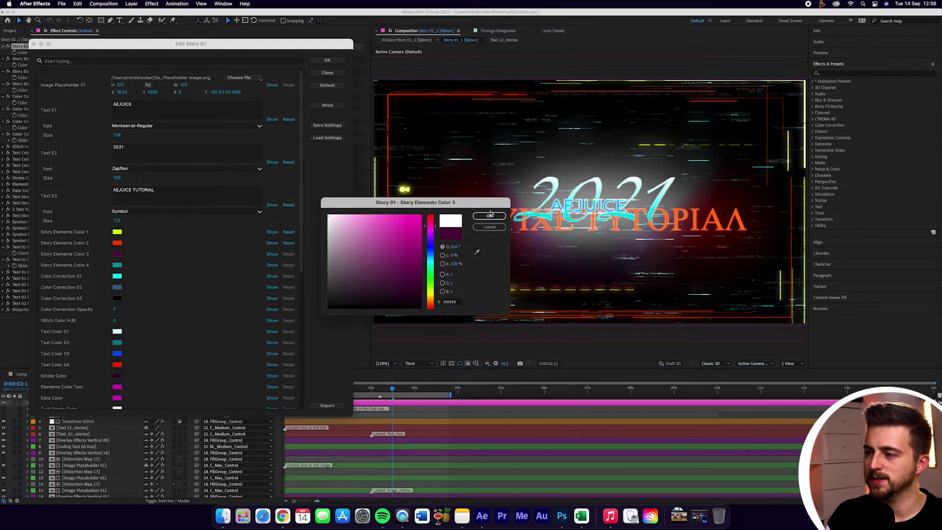
pyautogui.click(490, 215)
pyautogui.click(118, 265)
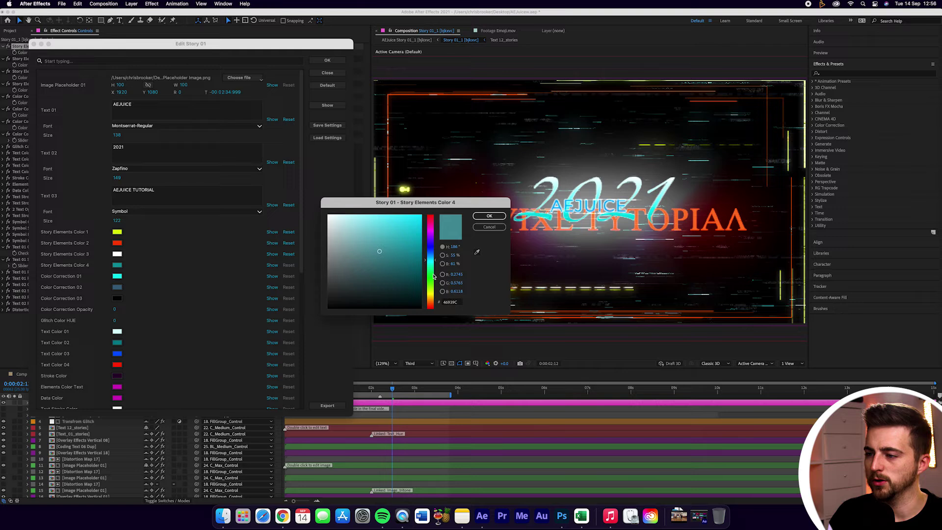
pyautogui.moveTo(430, 277); pyautogui.dragTo(428, 304)
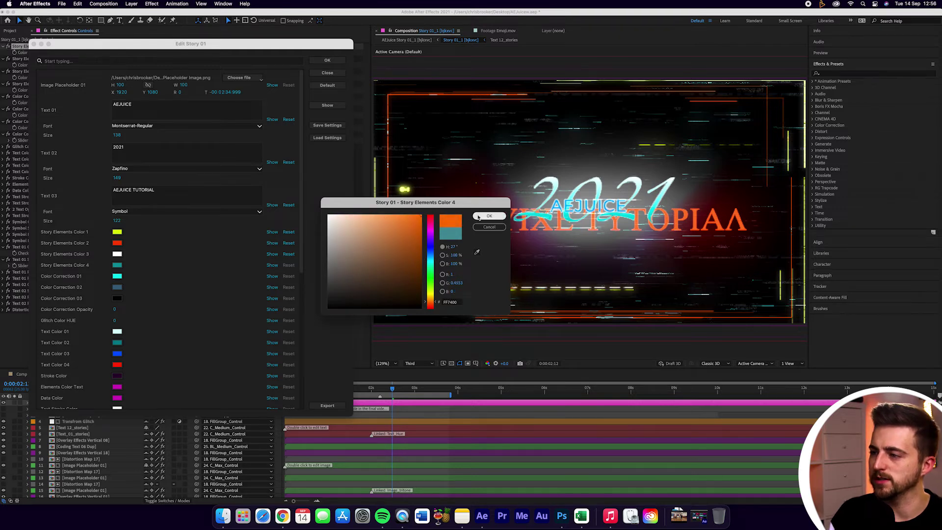
pyautogui.click(489, 216)
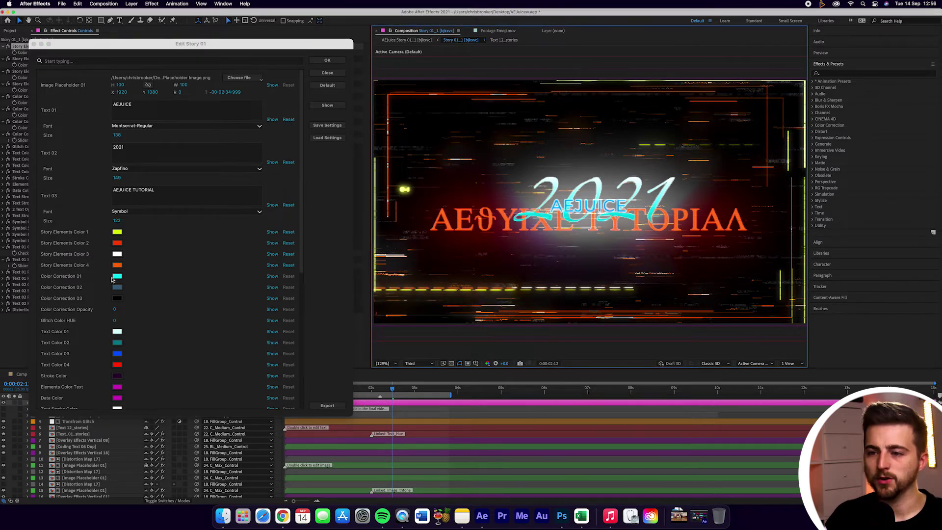
# Step: Make Color Correction 01 and Color Correction 02 both orange
pyautogui.click(118, 276)
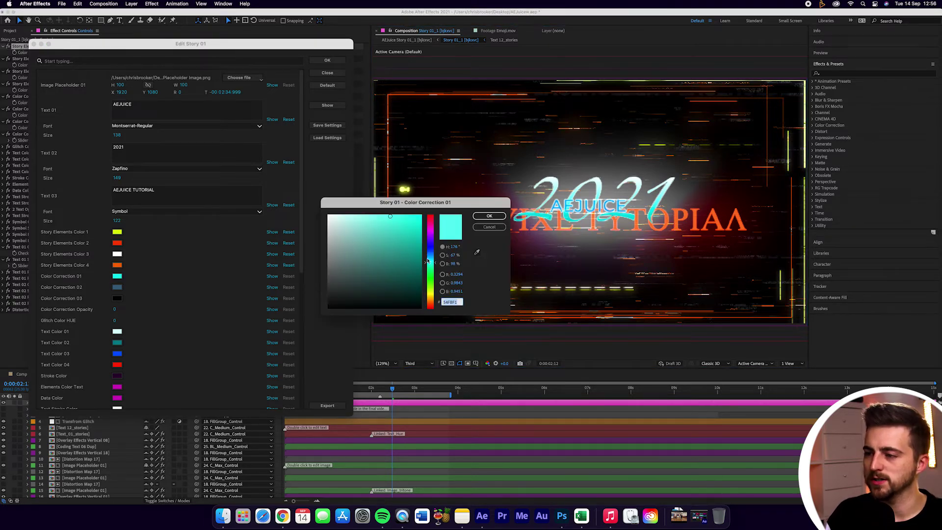
pyautogui.click(417, 217)
pyautogui.moveTo(429, 263); pyautogui.dragTo(429, 298)
pyautogui.click(489, 216)
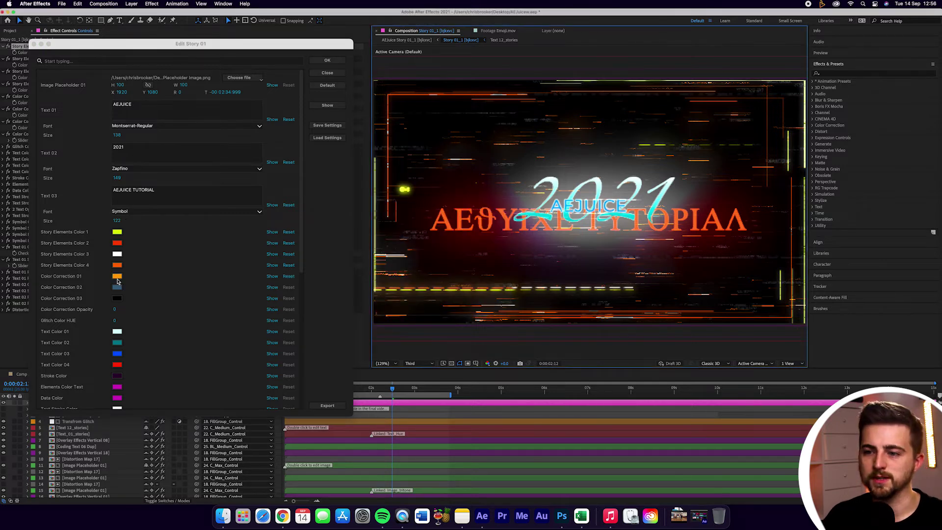
pyautogui.click(117, 287)
pyautogui.press('super+v')
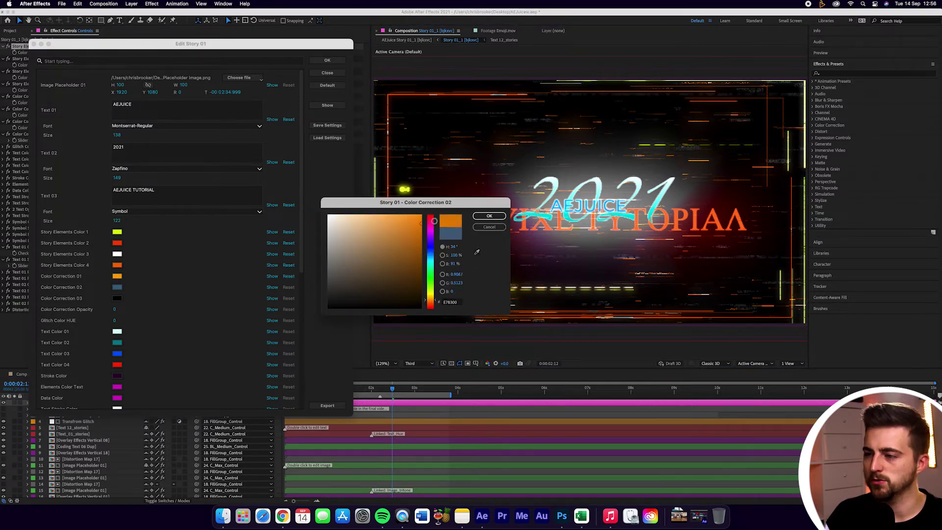
pyautogui.click(489, 216)
# Step: Set the Glitch Color HUE to 359
pyautogui.scroll(-3, 149, 290)
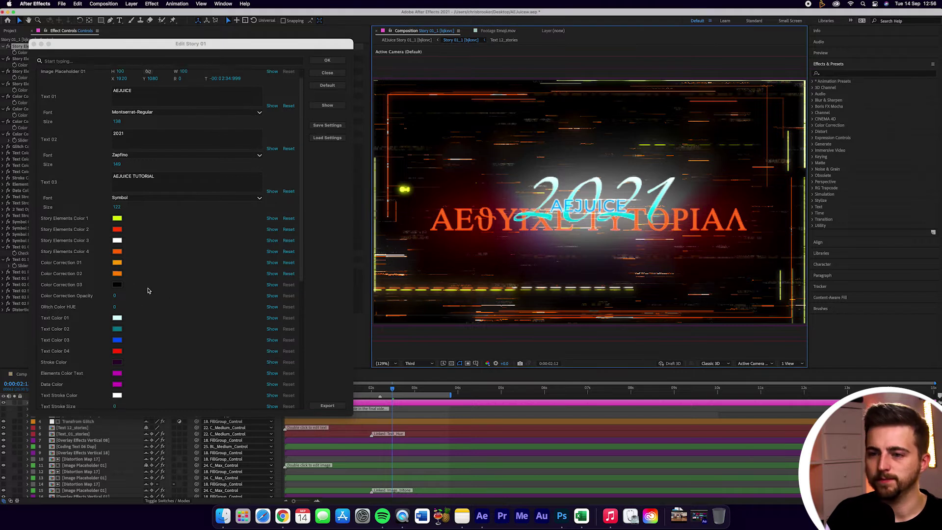
pyautogui.click(86, 244)
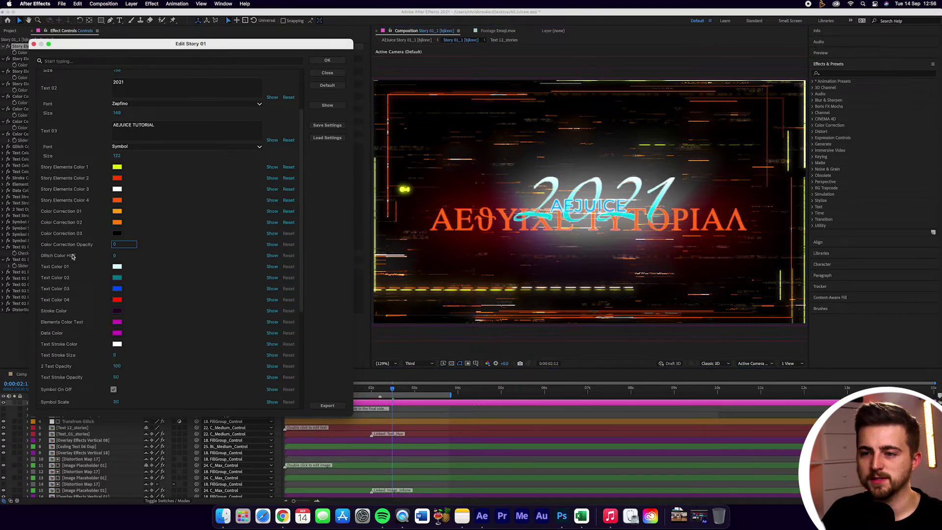
pyautogui.moveTo(116, 256)
pyautogui.mouseDown()
pyautogui.moveTo(160, 252)
pyautogui.moveTo(124, 257)
pyautogui.mouseUp()
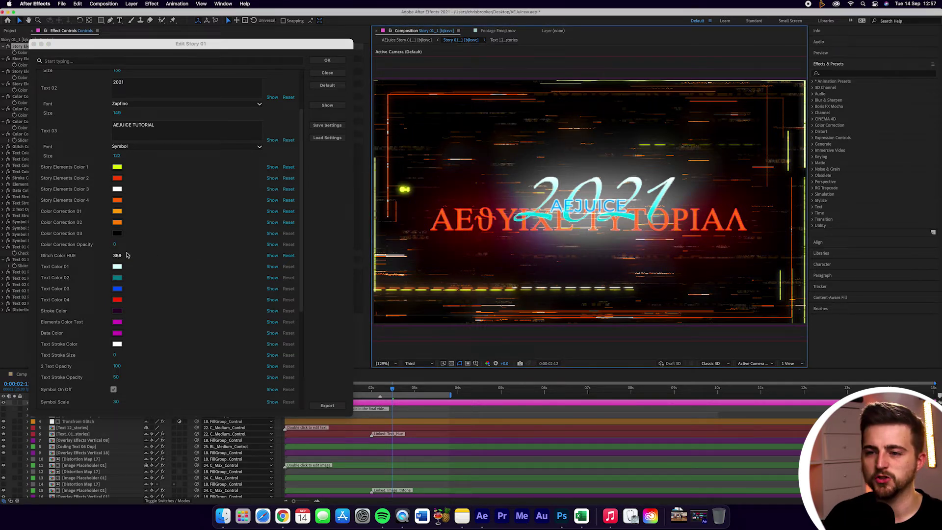
# Step: Set Text Color 01 to pure white and Text Color 02 to orange FF8700
pyautogui.click(117, 266)
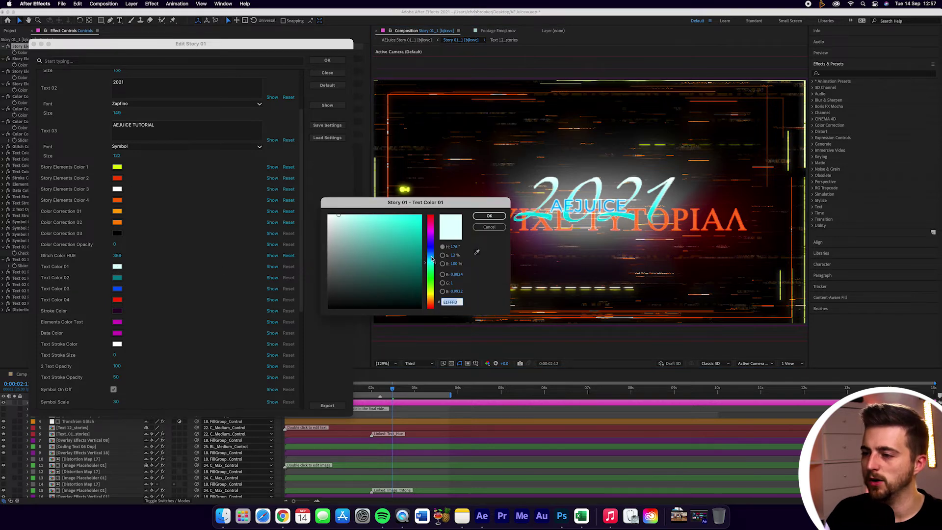
pyautogui.moveTo(432, 259); pyautogui.dragTo(431, 215)
pyautogui.click(329, 215)
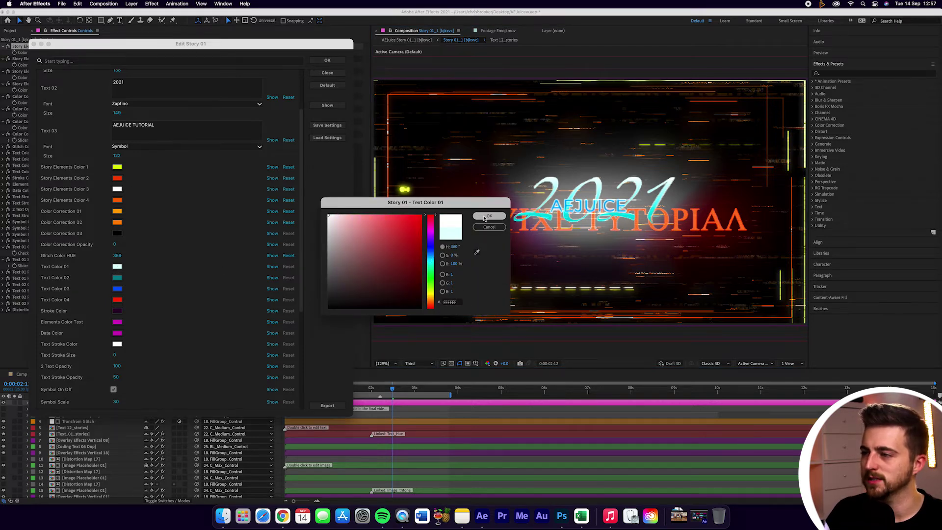
pyautogui.click(484, 217)
pyautogui.click(117, 278)
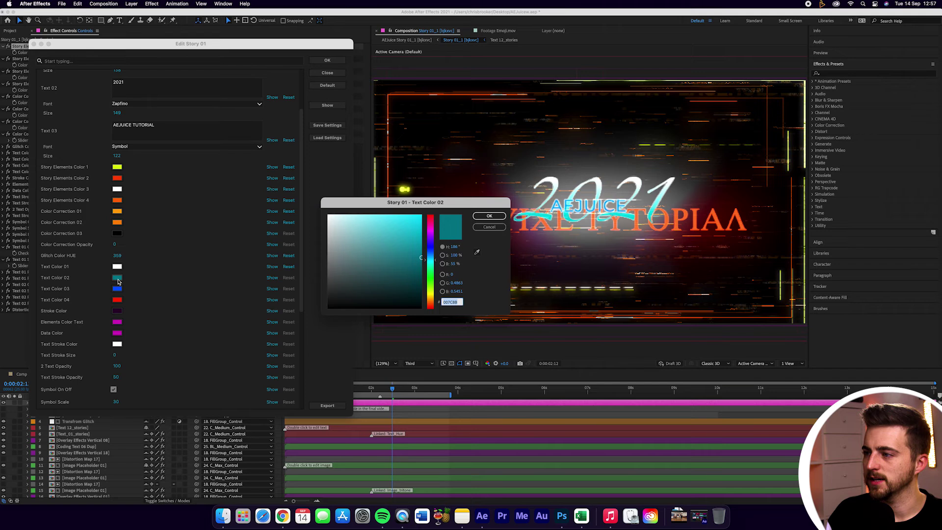
pyautogui.write('FF8700')
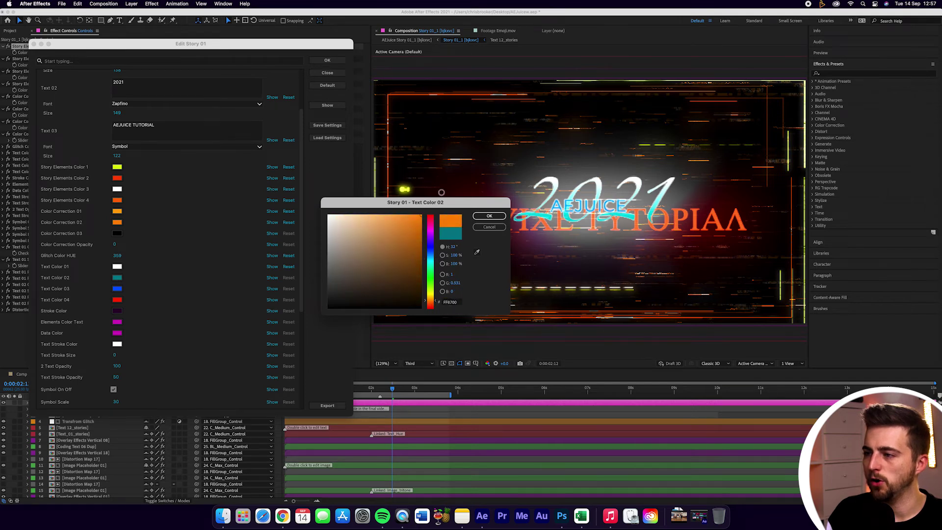
pyautogui.click(489, 216)
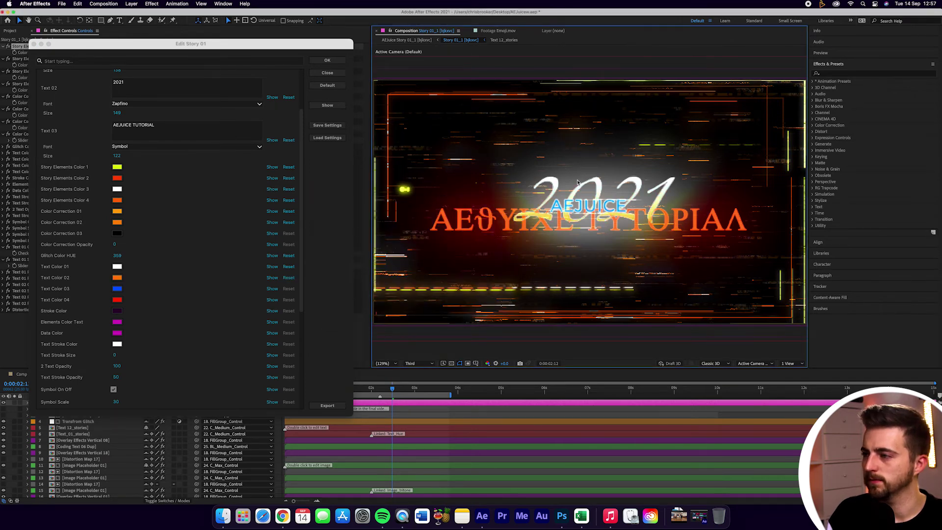
# Step: Make Text Color 03 yellow and confirm white as the Stroke Color
pyautogui.click(117, 288)
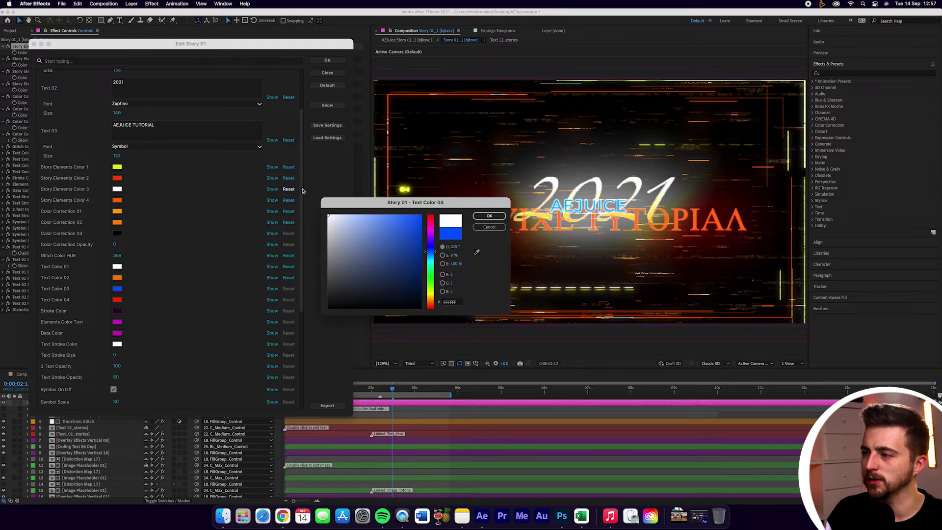
pyautogui.moveTo(428, 239); pyautogui.dragTo(429, 292)
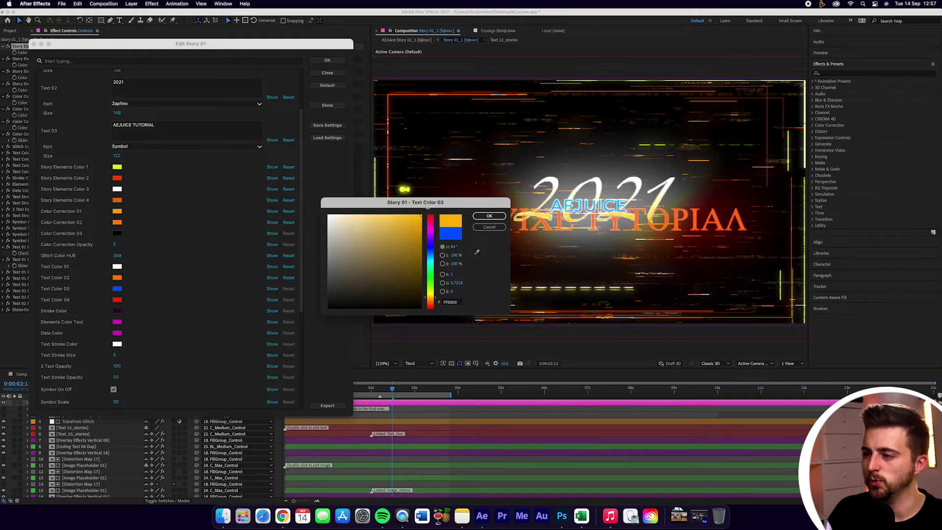
pyautogui.click(489, 216)
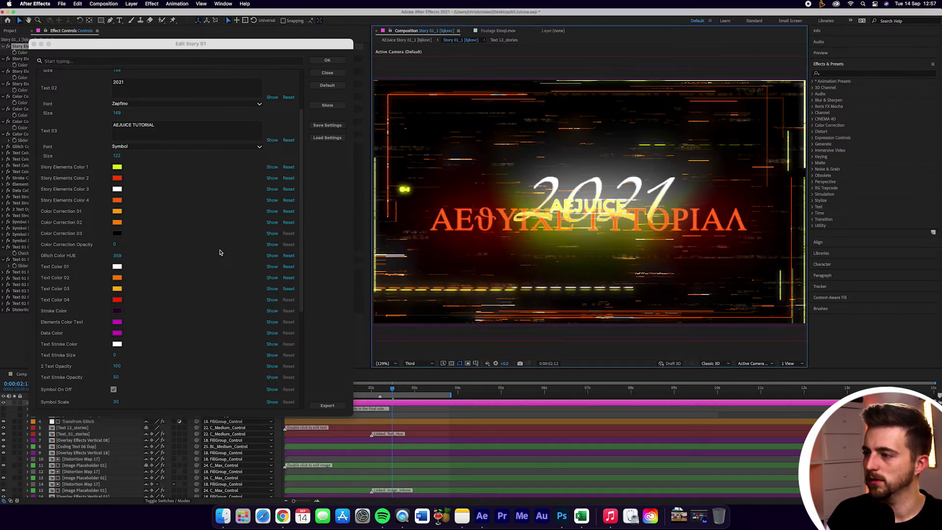
pyautogui.click(117, 309)
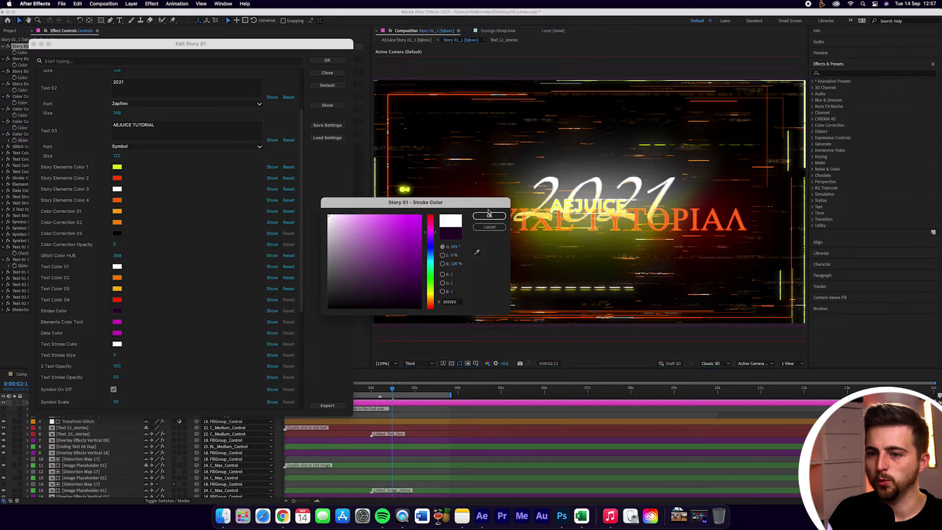
pyautogui.click(488, 215)
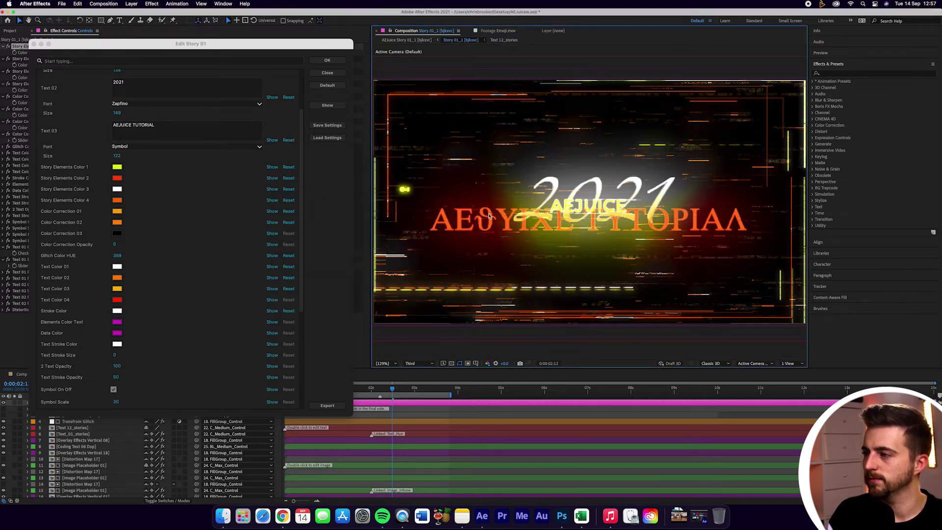
# Step: Try a yellow Text Stroke Color with a thick Text Stroke Size, then reduce the size
pyautogui.scroll(-3, 84, 218)
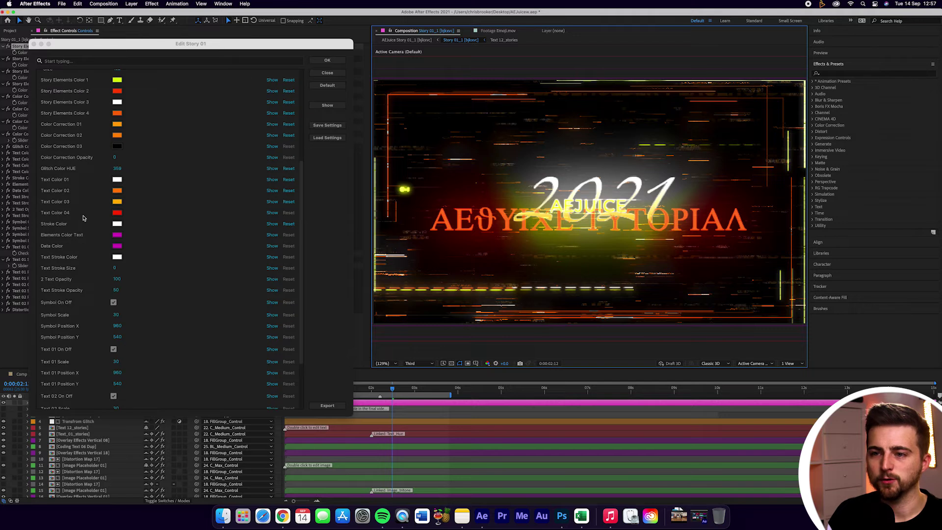
pyautogui.click(118, 257)
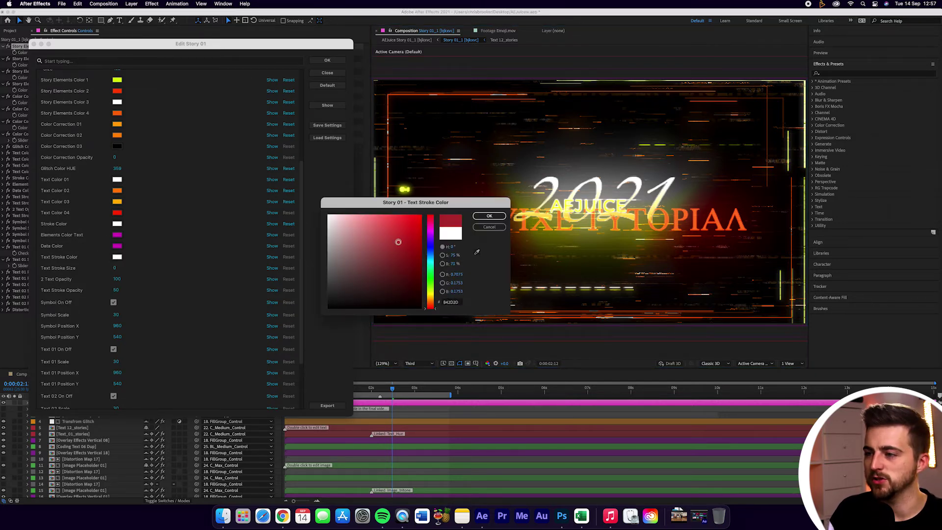
pyautogui.moveTo(431, 306); pyautogui.dragTo(430, 296)
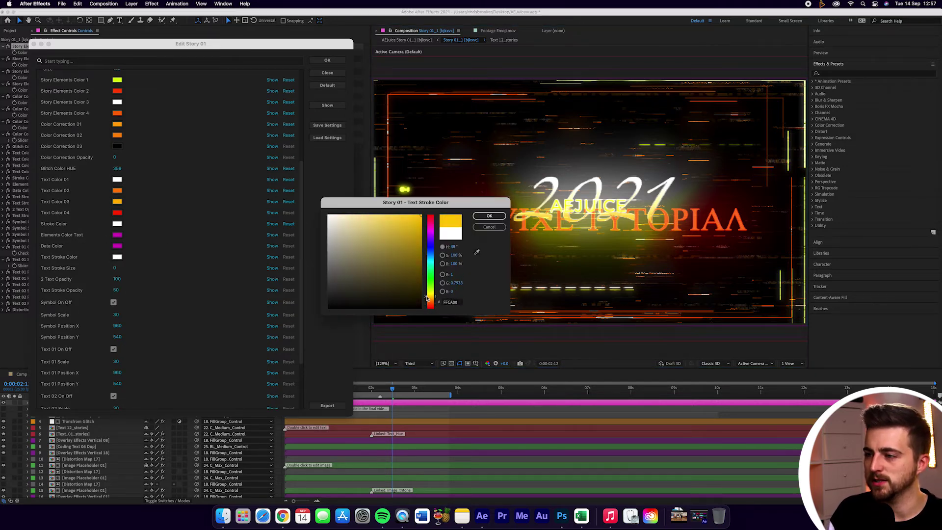
pyautogui.click(498, 213)
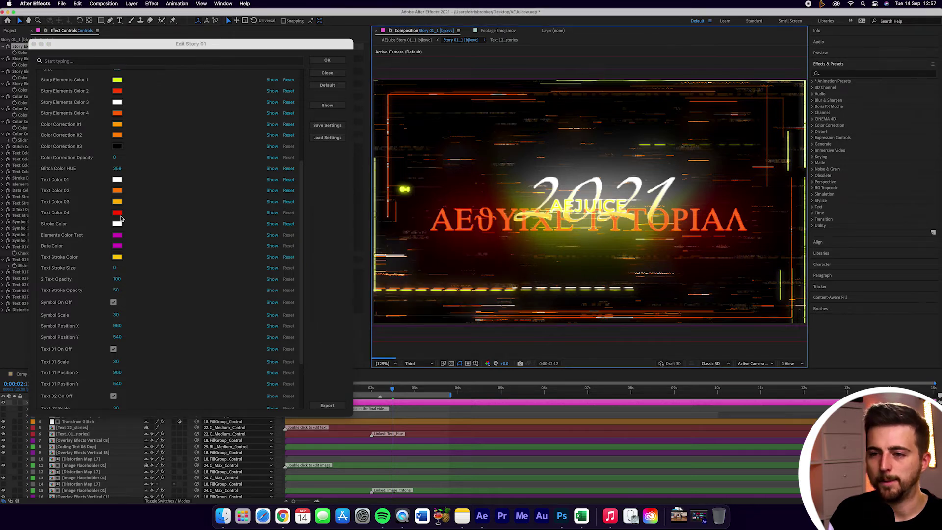
pyautogui.click(117, 268)
pyautogui.write('20')
pyautogui.press('Return')
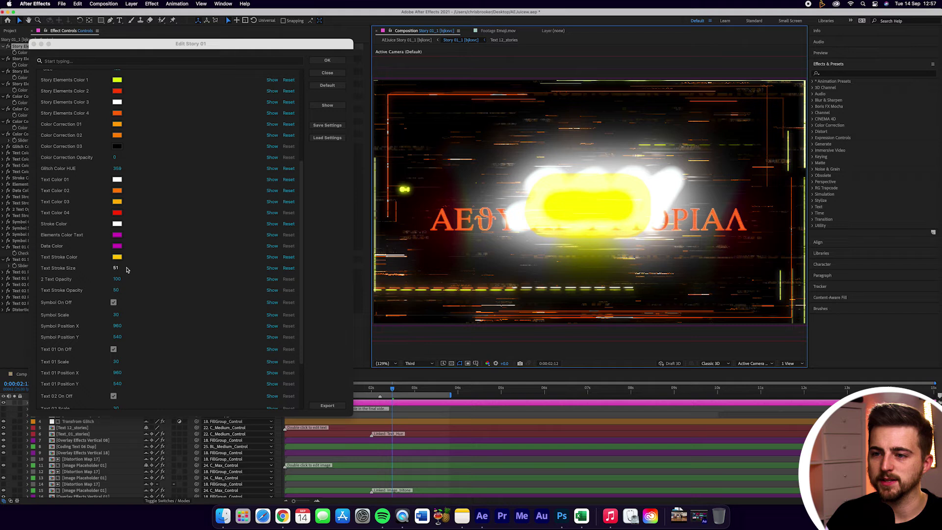
pyautogui.moveTo(126, 269); pyautogui.dragTo(103, 270)
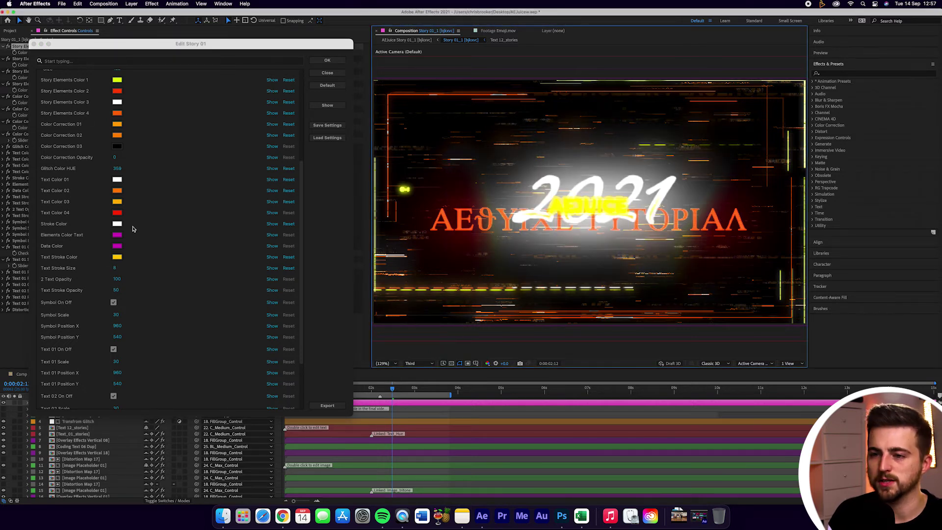
# Step: Change the Text Stroke Color to black, 000000
pyautogui.click(117, 257)
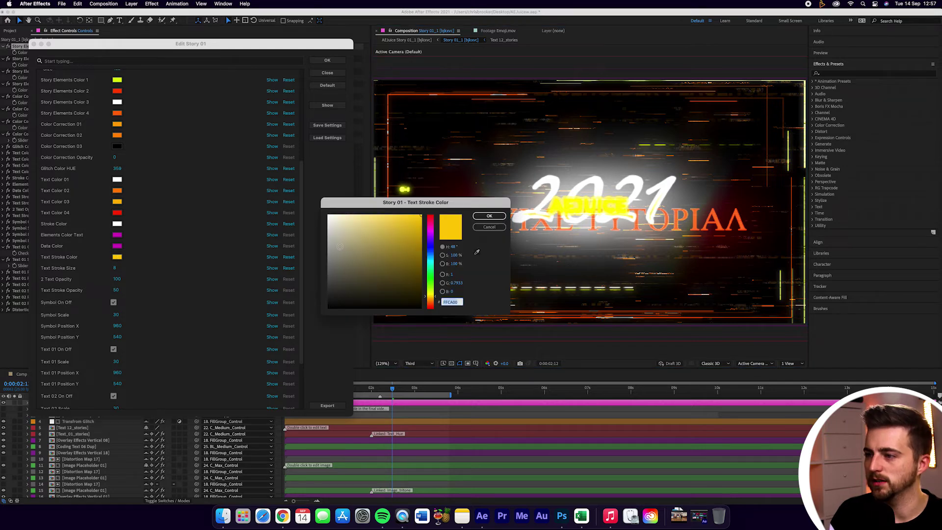
pyautogui.write('000000')
pyautogui.click(489, 216)
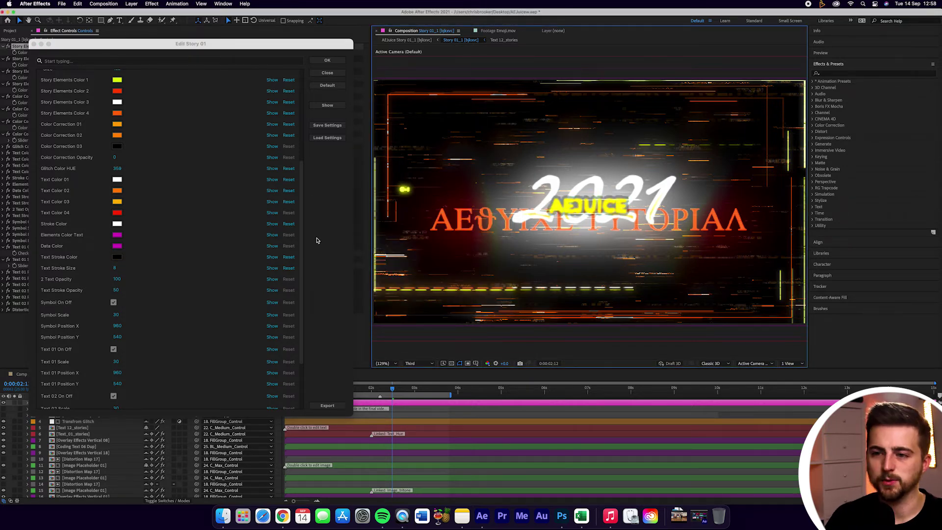
# Step: Toggle the AEJUICE symbol off and on, scale it to 106, and fade Text Stroke Opacity to 0
pyautogui.scroll(-2, 180, 247)
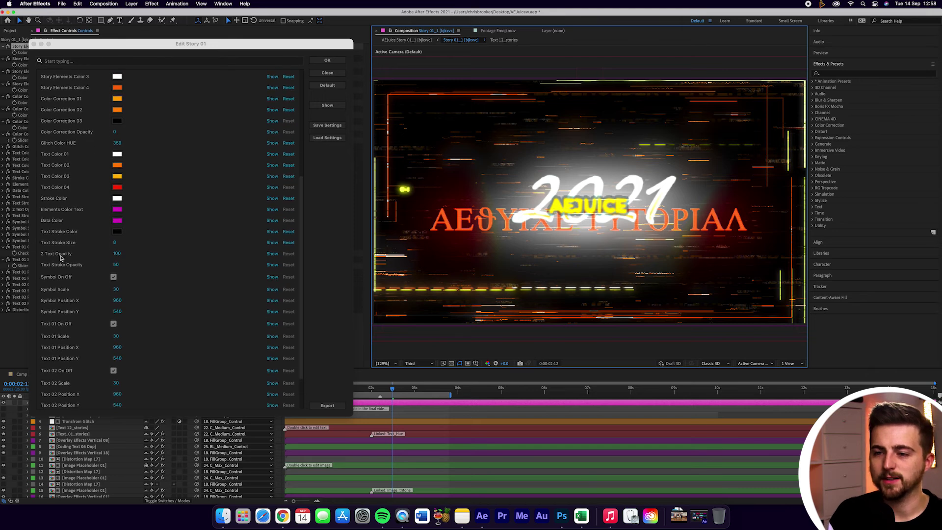
pyautogui.scroll(-2, 60, 257)
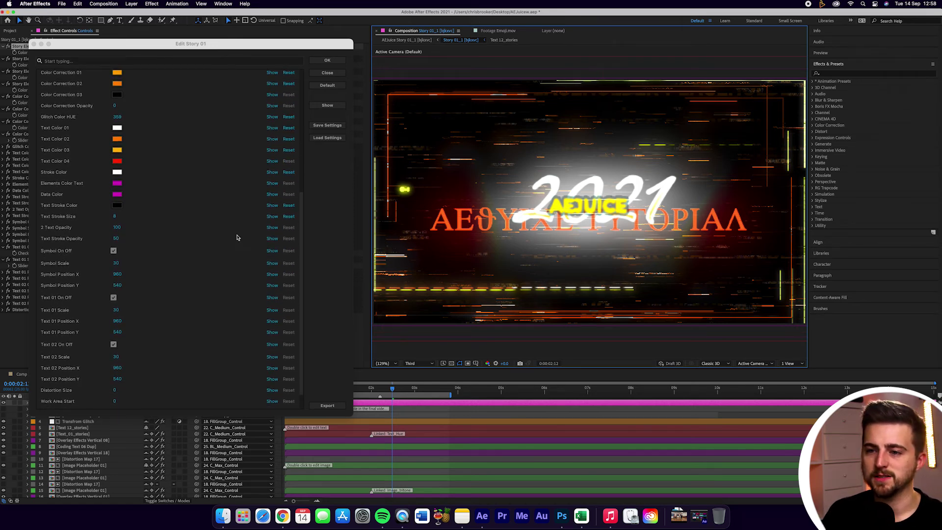
pyautogui.scroll(-2, 237, 237)
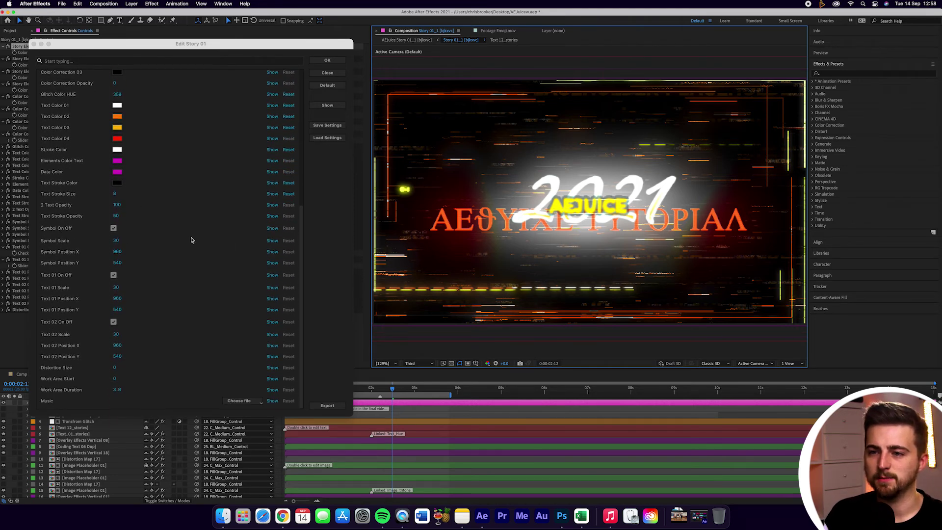
pyautogui.click(113, 228)
pyautogui.click(113, 229)
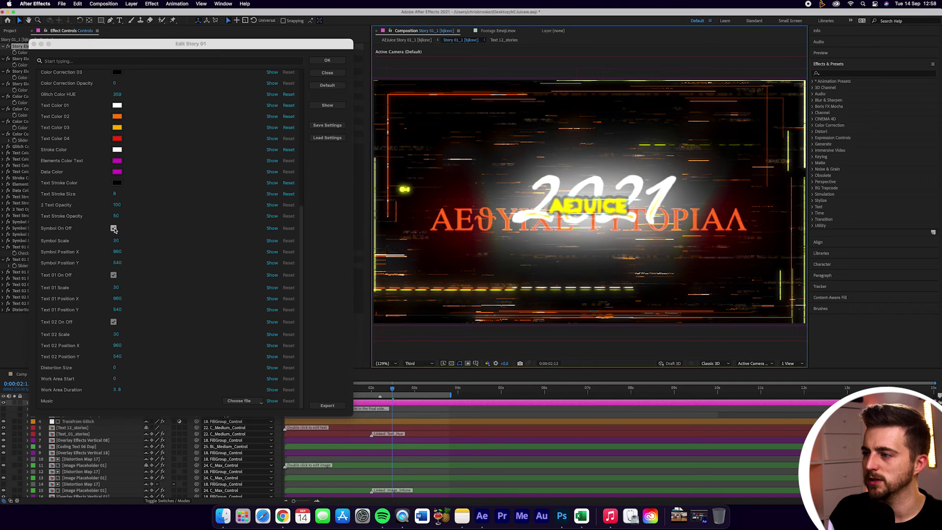
pyautogui.click(111, 233)
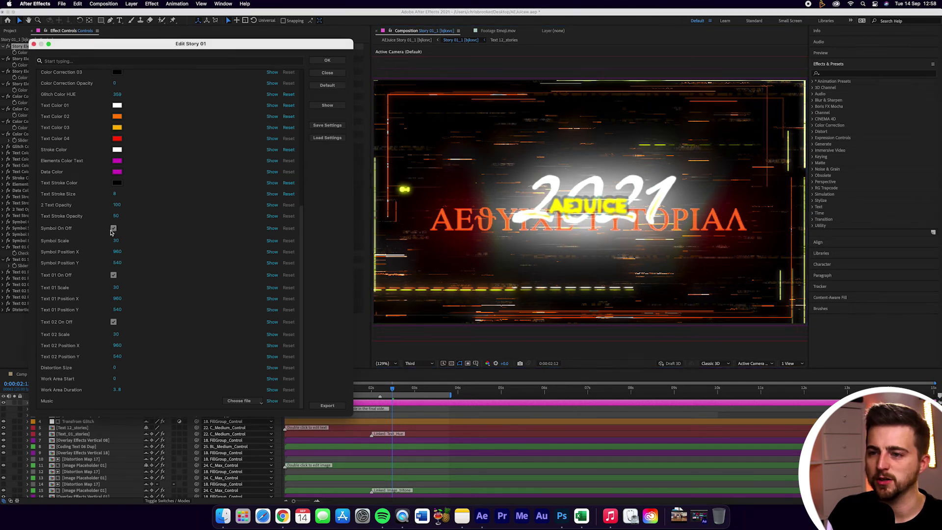
pyautogui.click(113, 229)
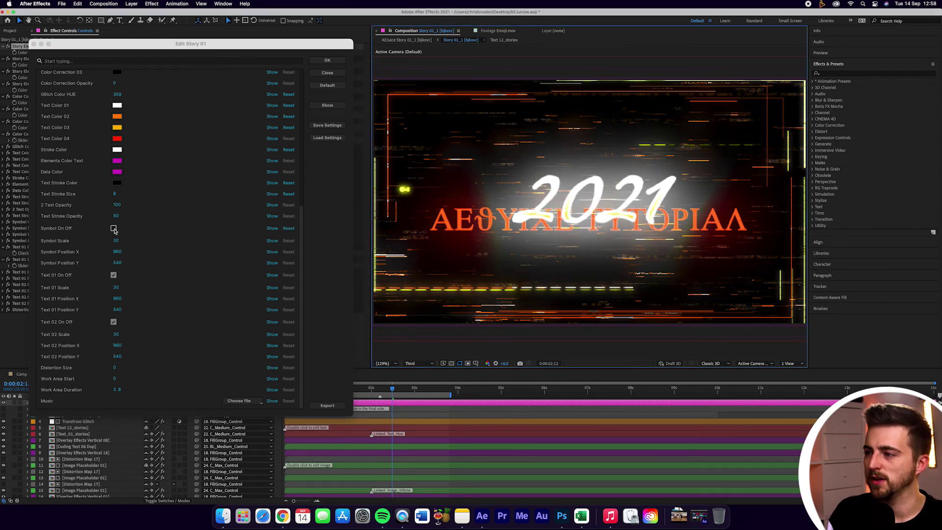
pyautogui.click(113, 230)
pyautogui.click(114, 229)
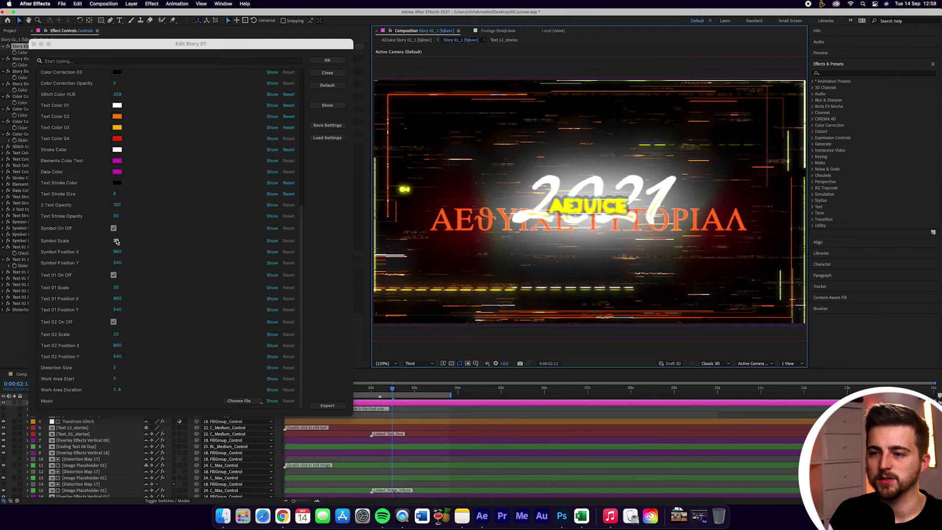
pyautogui.moveTo(116, 242); pyautogui.dragTo(144, 239)
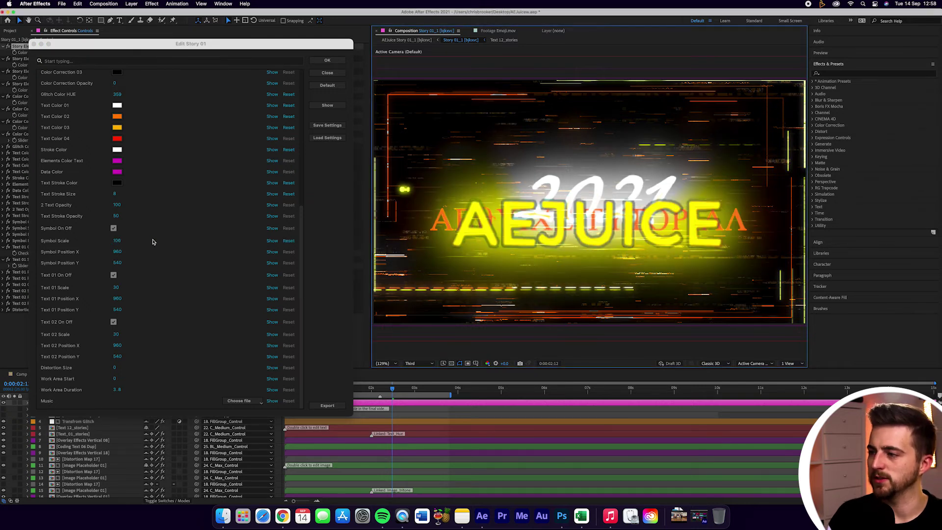
pyautogui.moveTo(116, 205)
pyautogui.mouseDown()
pyautogui.moveTo(105, 205)
pyautogui.moveTo(116, 216)
pyautogui.moveTo(92, 216)
pyautogui.mouseUp()
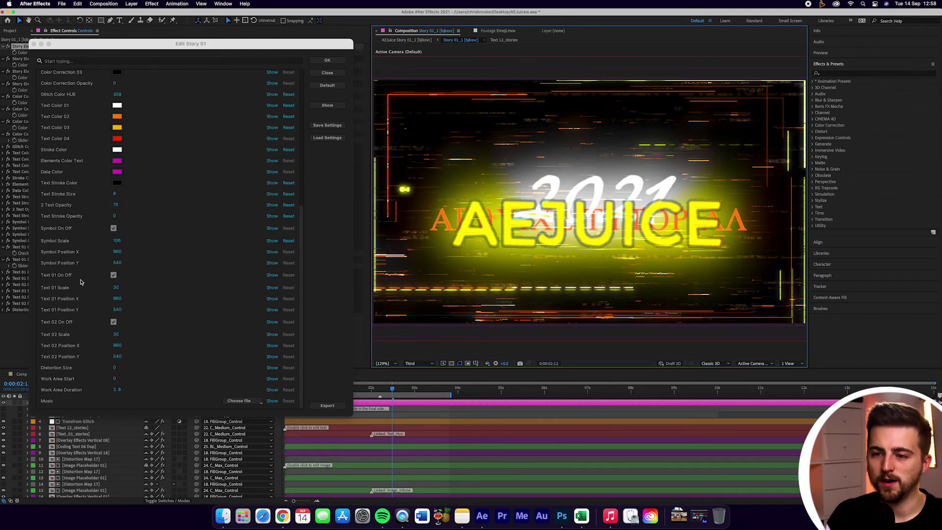
# Step: Hide and re-show the 2021 text and the red background text to check them
pyautogui.click(113, 275)
pyautogui.click(113, 275)
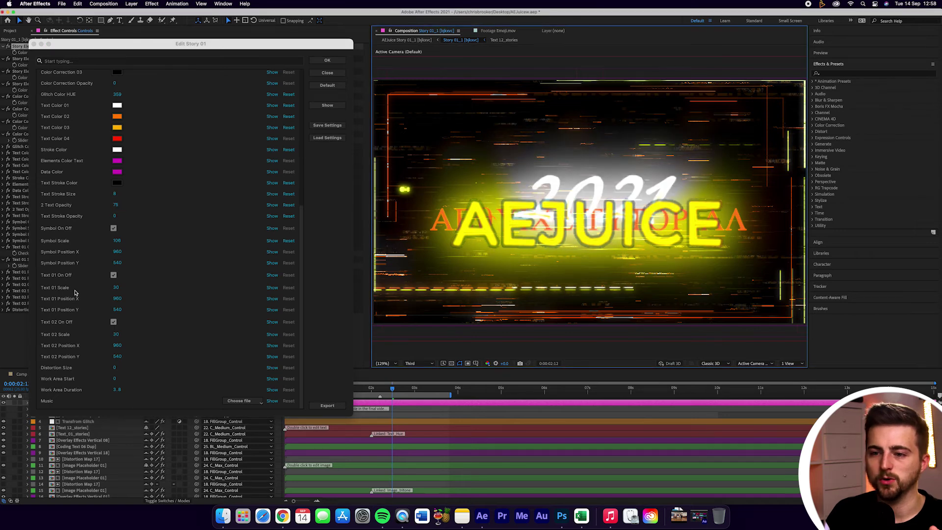
pyautogui.click(114, 322)
pyautogui.click(113, 321)
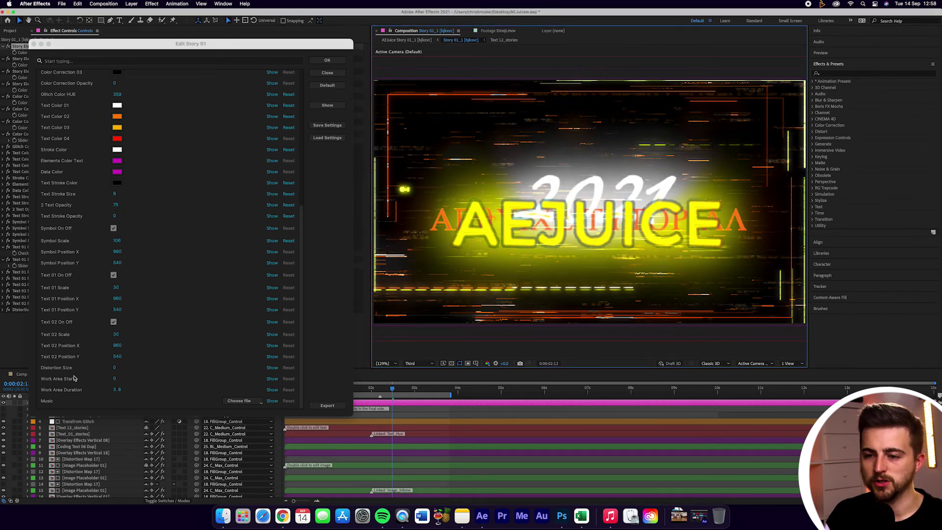
# Step: Set Distortion Size to 55 and open the Music file chooser
pyautogui.click(127, 368)
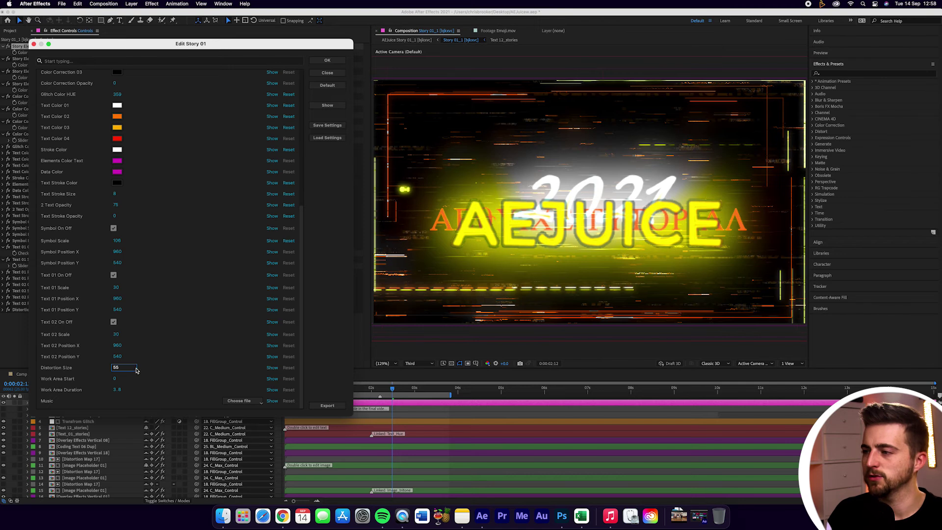
pyautogui.press('Return')
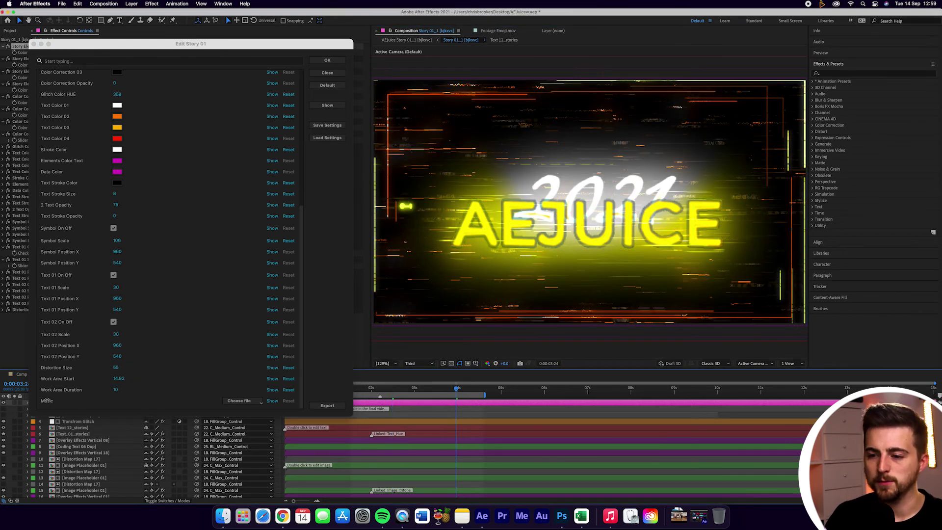
pyautogui.click(248, 402)
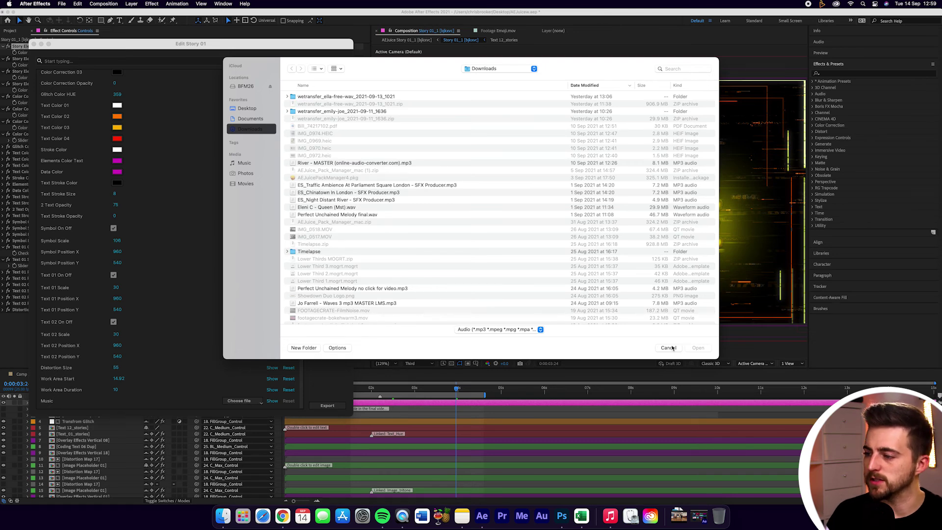
# Step: Skip the music file, confirm Edit Story 01, and show AEJuice Story 01_1 from near the start
pyautogui.click(668, 347)
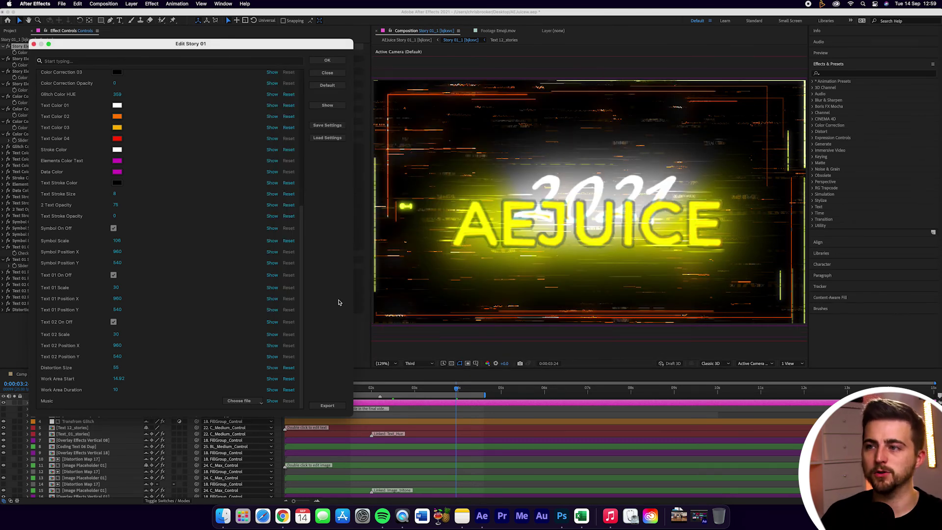
pyautogui.click(322, 61)
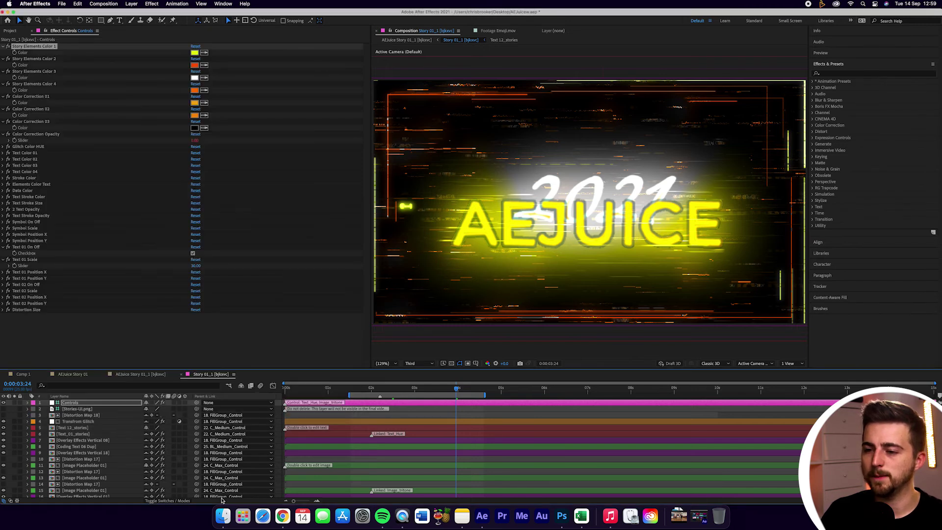
pyautogui.click(139, 375)
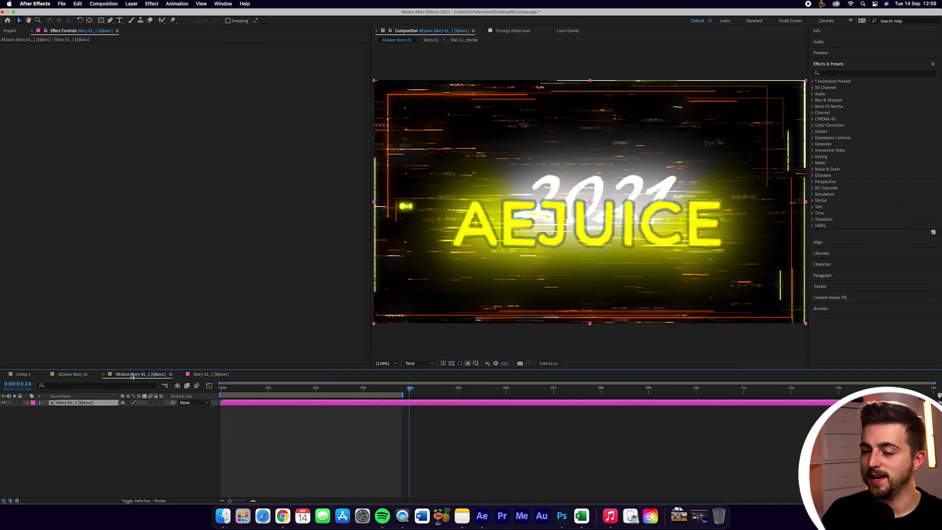
pyautogui.click(220, 389)
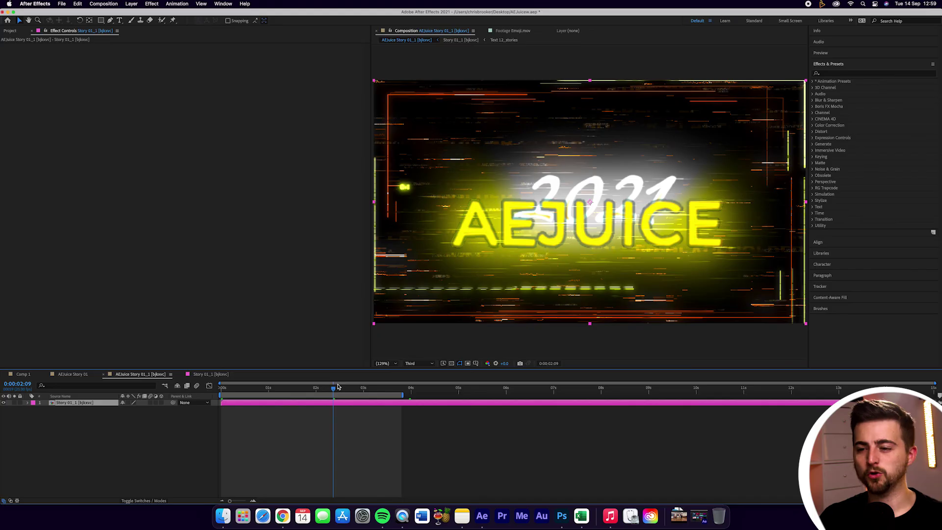
# Step: Open the placeholder footage and the Image Placeholder 01 precomp, then return to Story 01_1
pyautogui.doubleClick(59, 403)
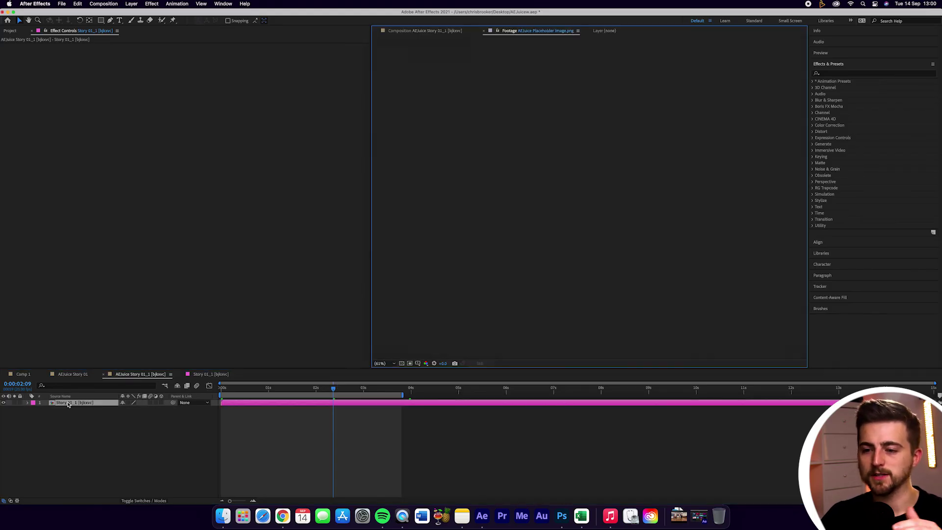
pyautogui.click(217, 374)
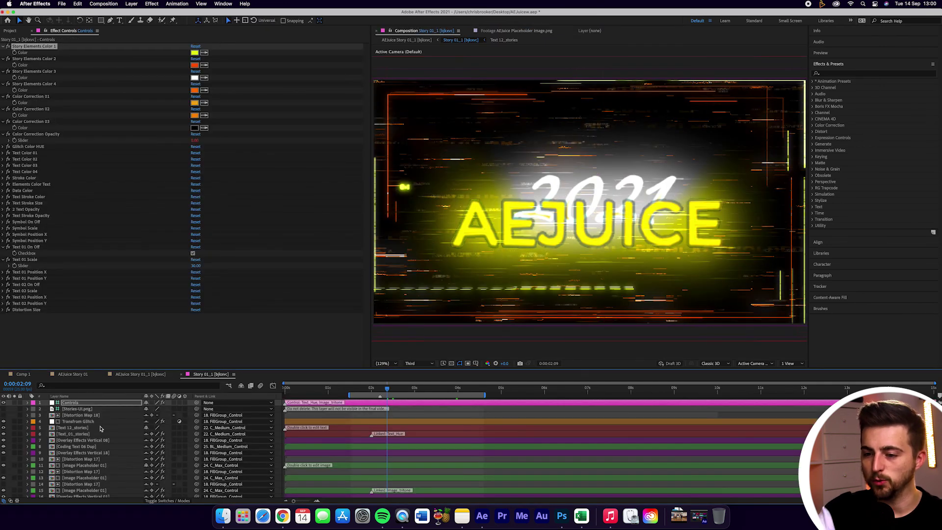
pyautogui.click(100, 427)
pyautogui.scroll(-5, 98, 441)
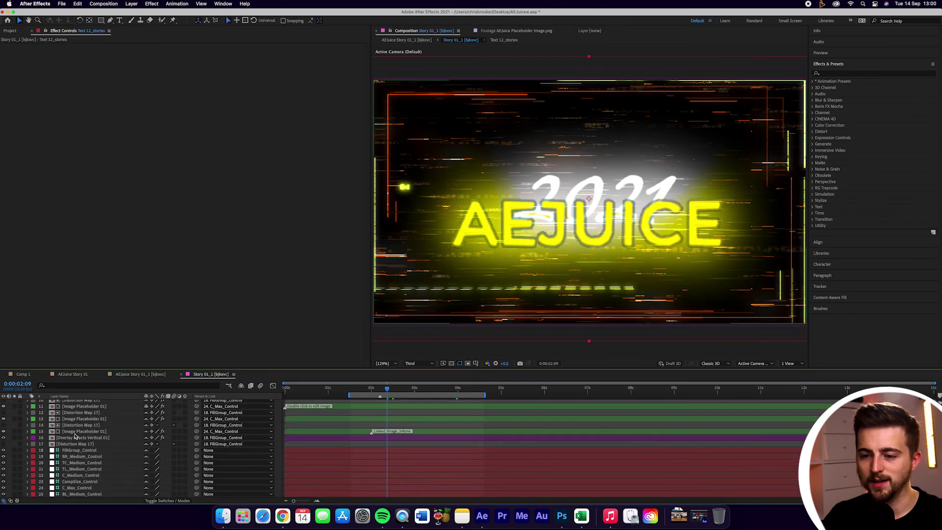
pyautogui.doubleClick(82, 431)
pyautogui.click(224, 375)
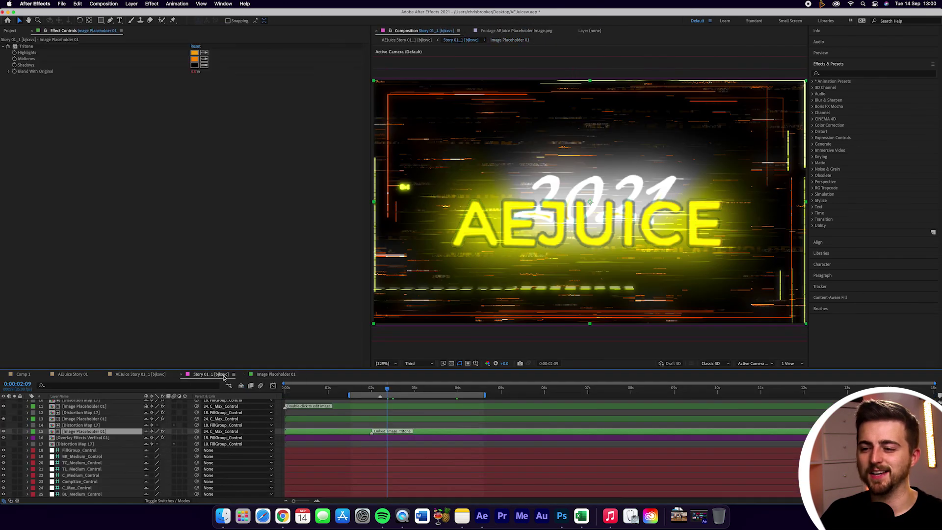